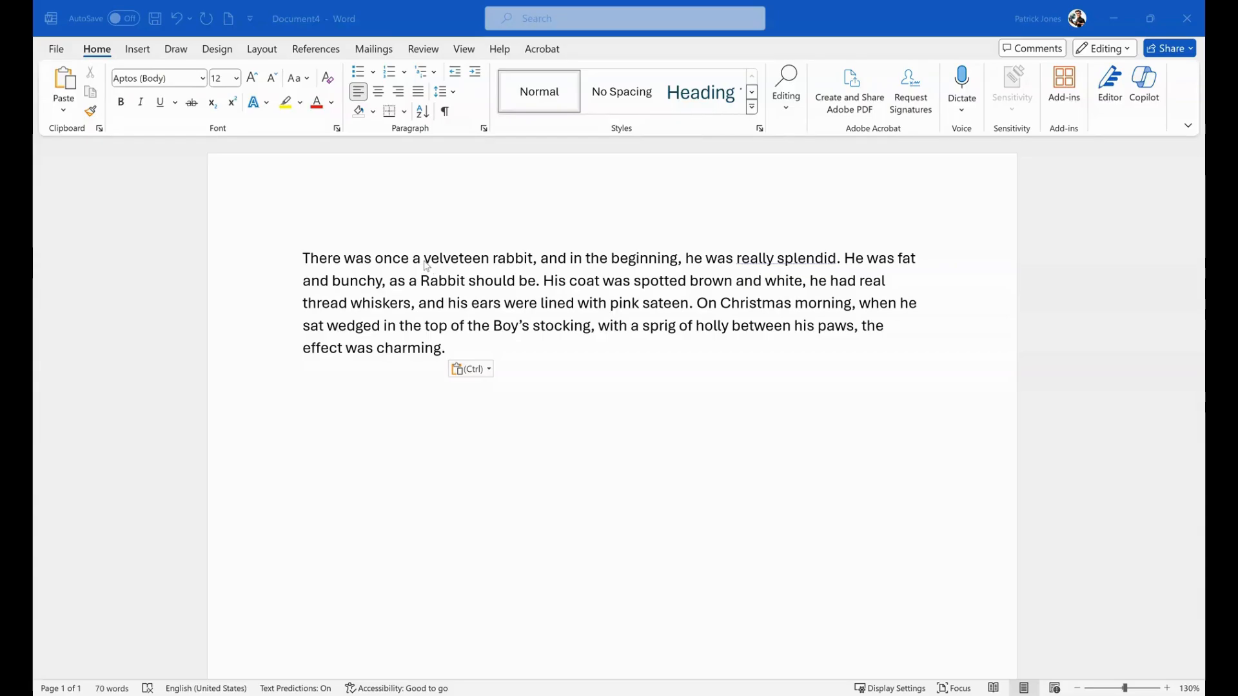
# - Change the font of the word "velveteen" in the first sentence to Arial Rounded MT Bold
pyautogui.hotkey('alt', 'Tab')
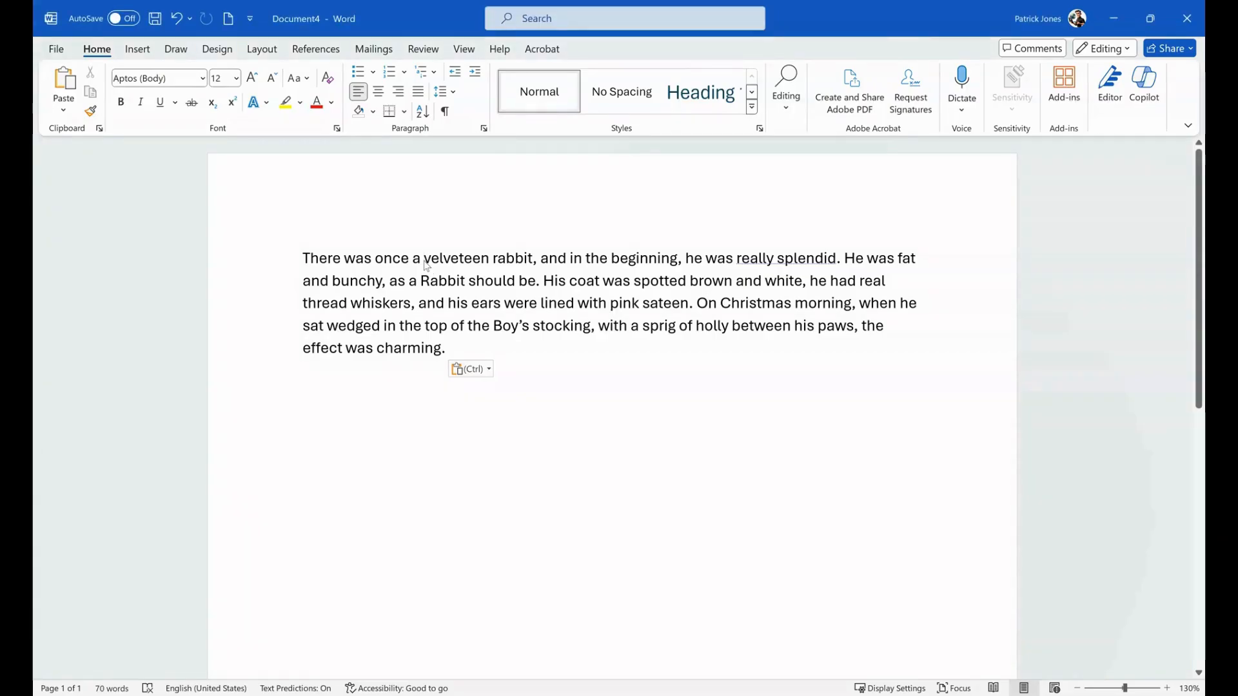
pyautogui.moveTo(425, 260); pyautogui.dragTo(488, 262)
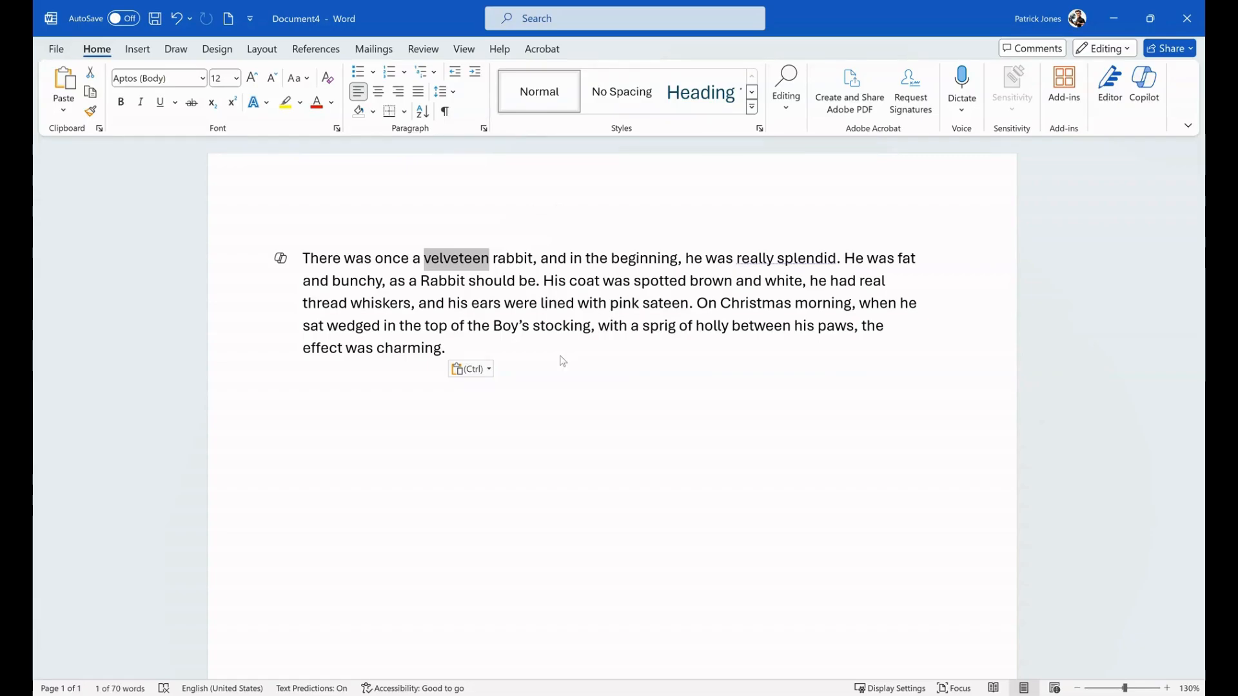
pyautogui.hotkey('ctrl', 'b')
pyautogui.hotkey('ctrl', 'z')
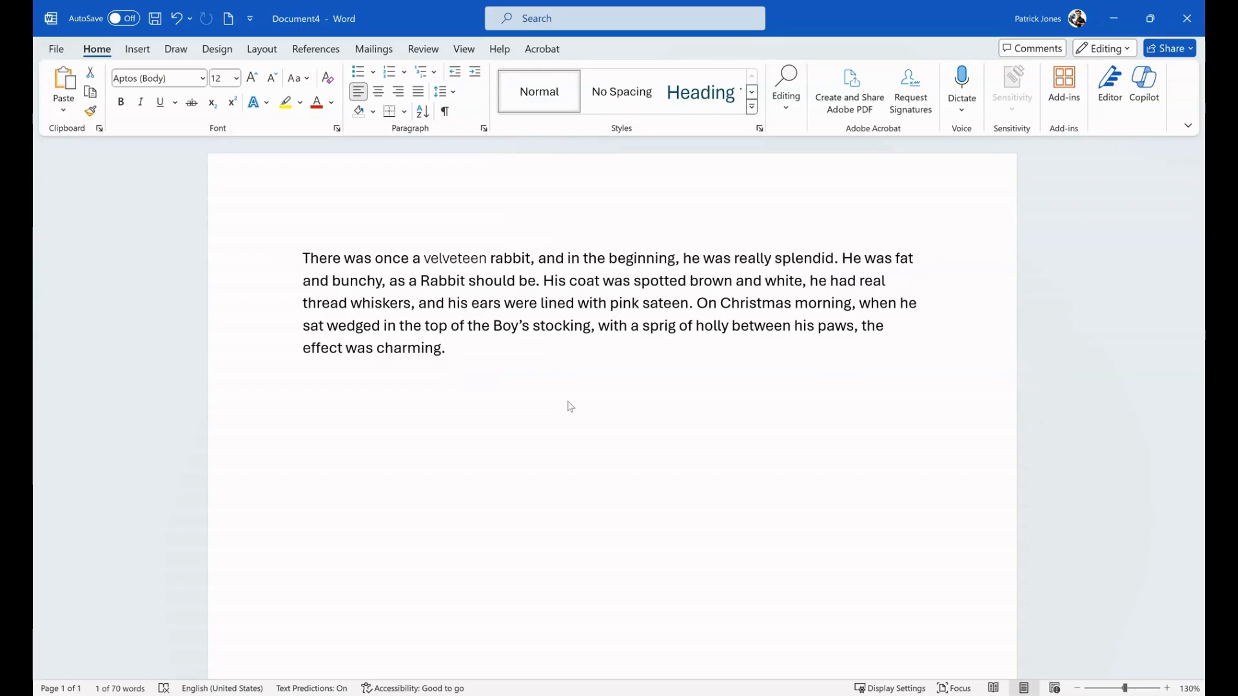
pyautogui.click(557, 357)
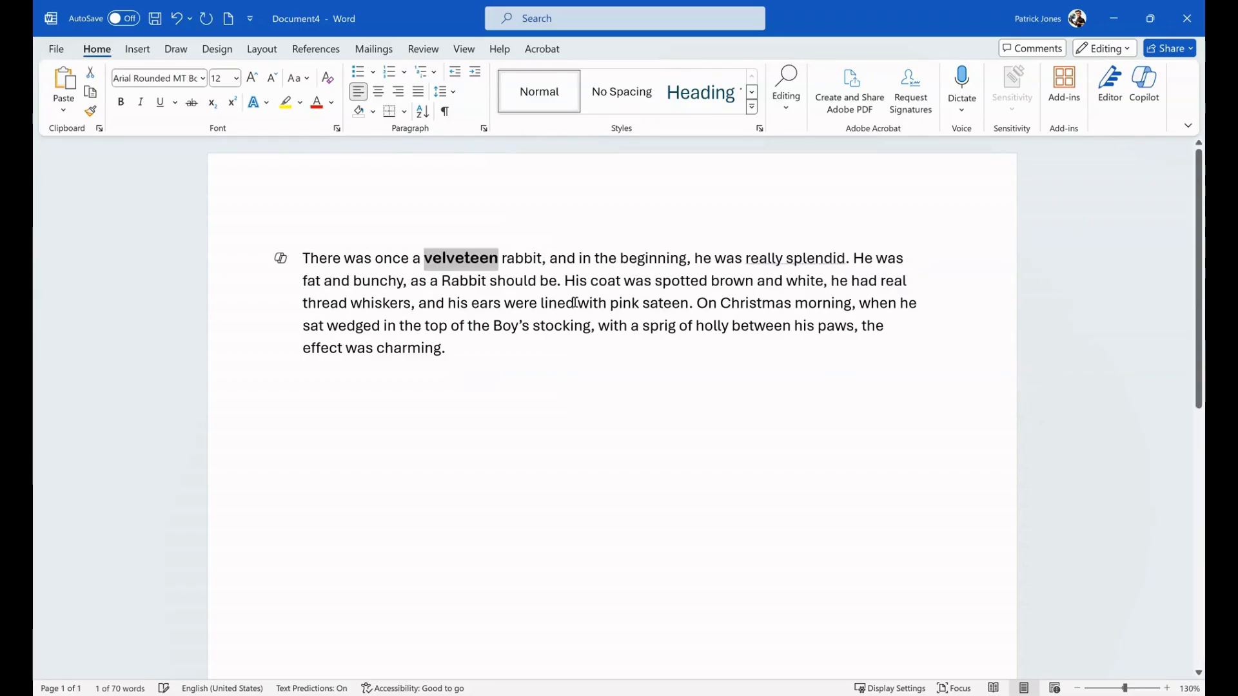
# - Apply a gray all-caps text style to the word "velveteen" in the first sentence
pyautogui.click(688, 228)
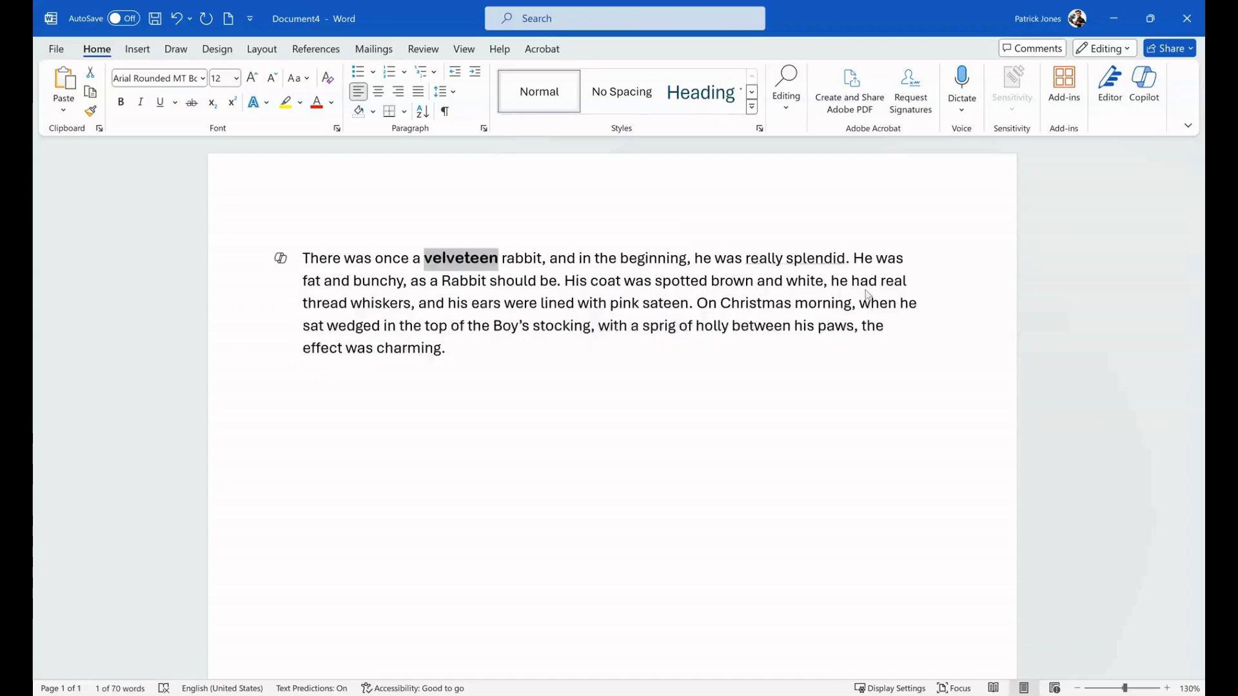
pyautogui.click(853, 351)
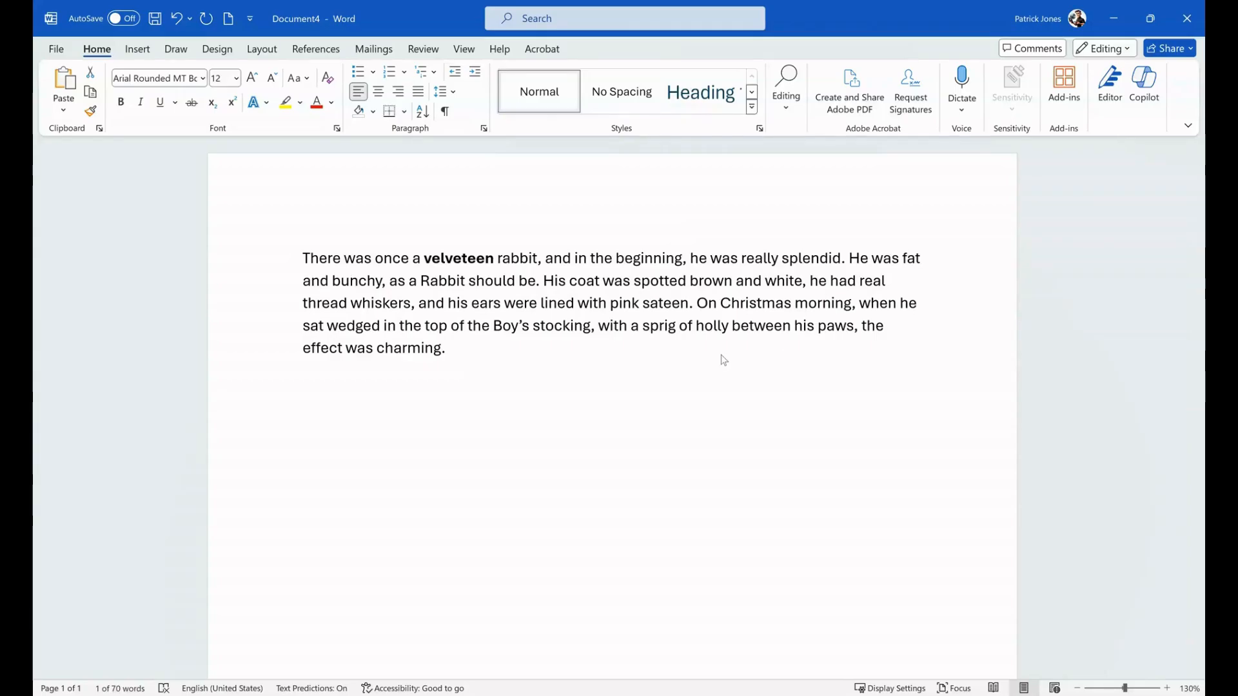
pyautogui.click(693, 399)
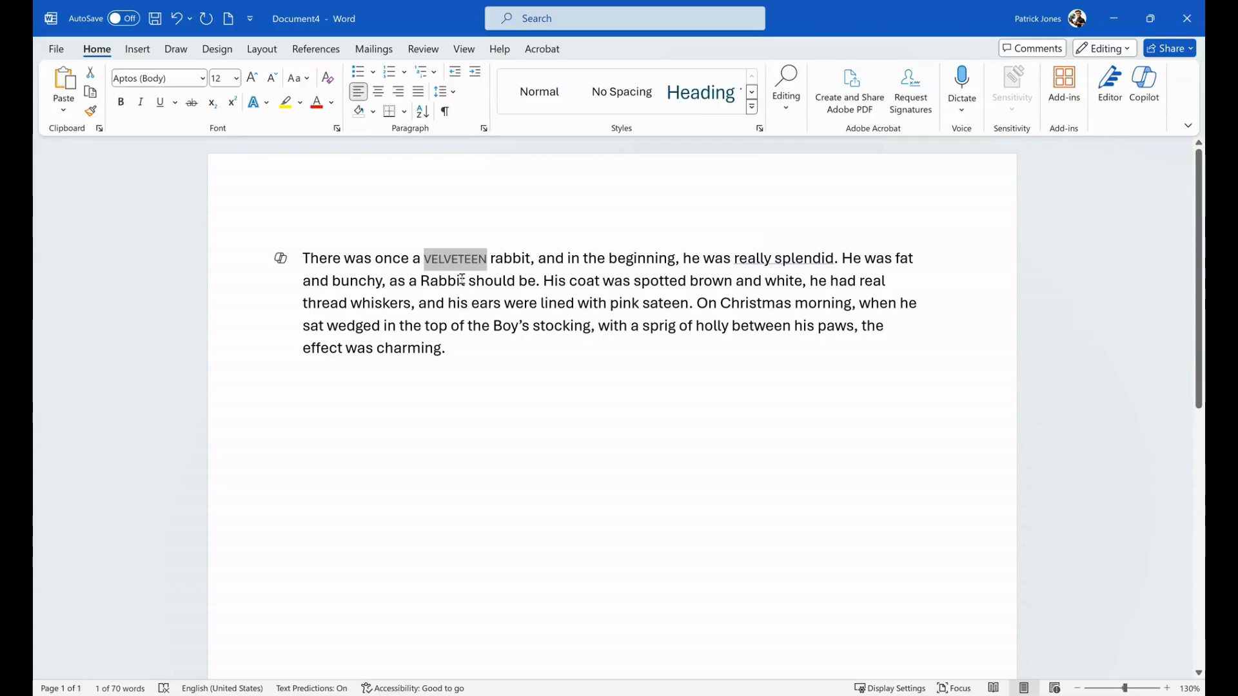
# - Practice selecting single words in the paragraph, using "Christmas" and "VELVETEEN"
pyautogui.click(751, 301)
pyautogui.doubleClick(751, 301)
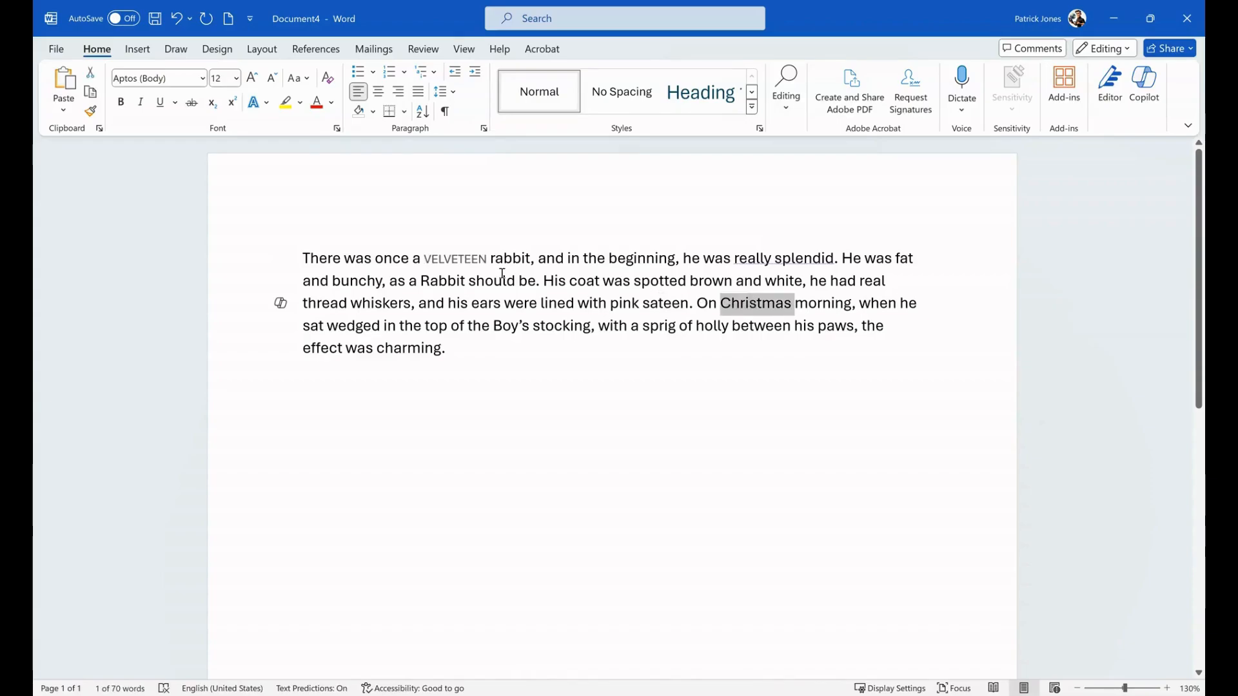
pyautogui.moveTo(427, 260); pyautogui.dragTo(484, 260)
pyautogui.click(607, 281)
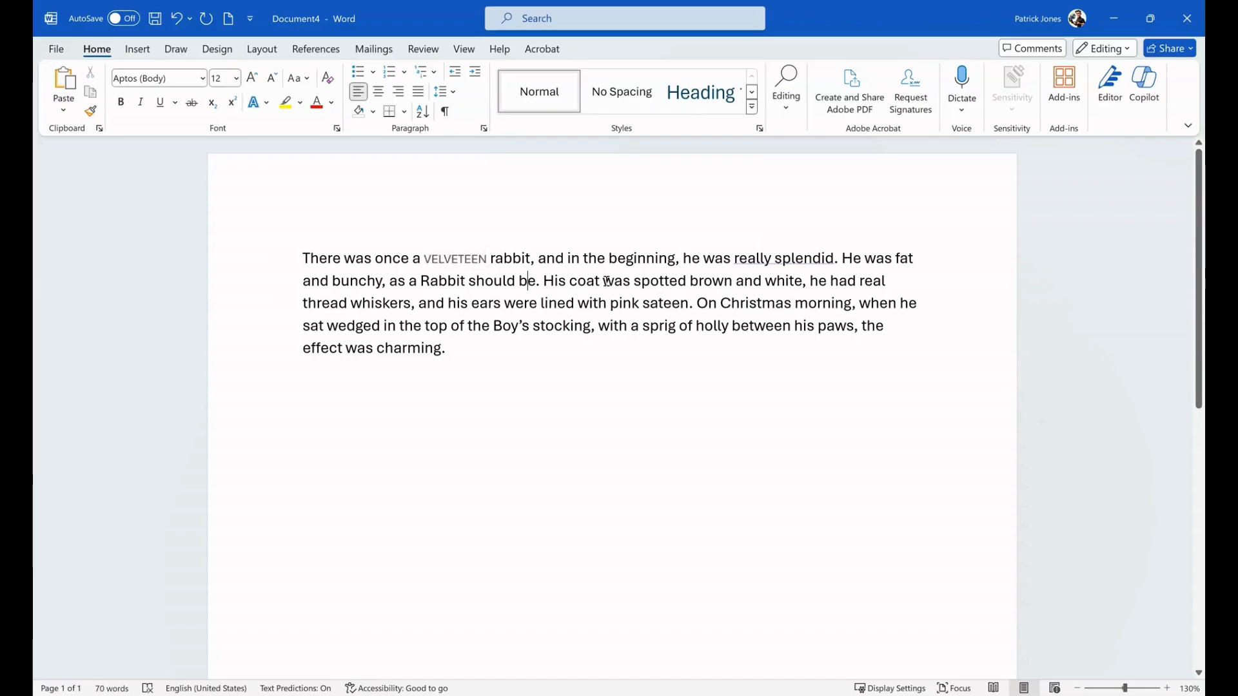
pyautogui.doubleClick(759, 303)
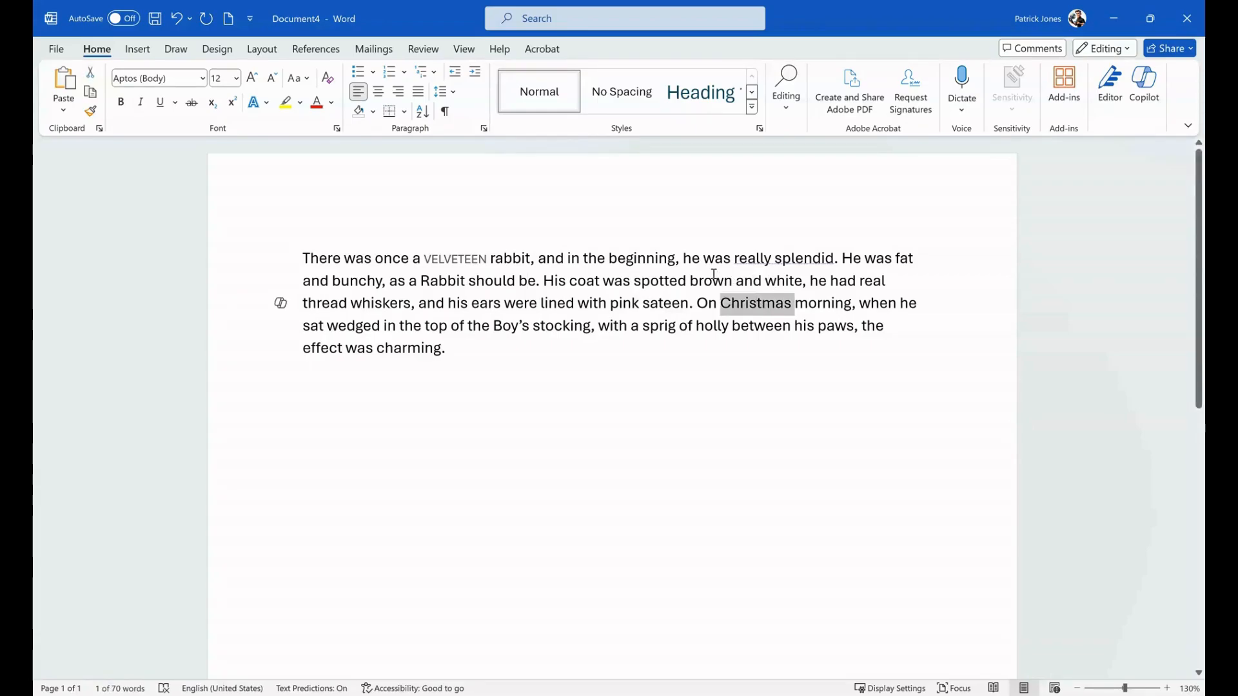
# - Delete the entire paragraph and undo the deletion
pyautogui.tripleClick(619, 303)
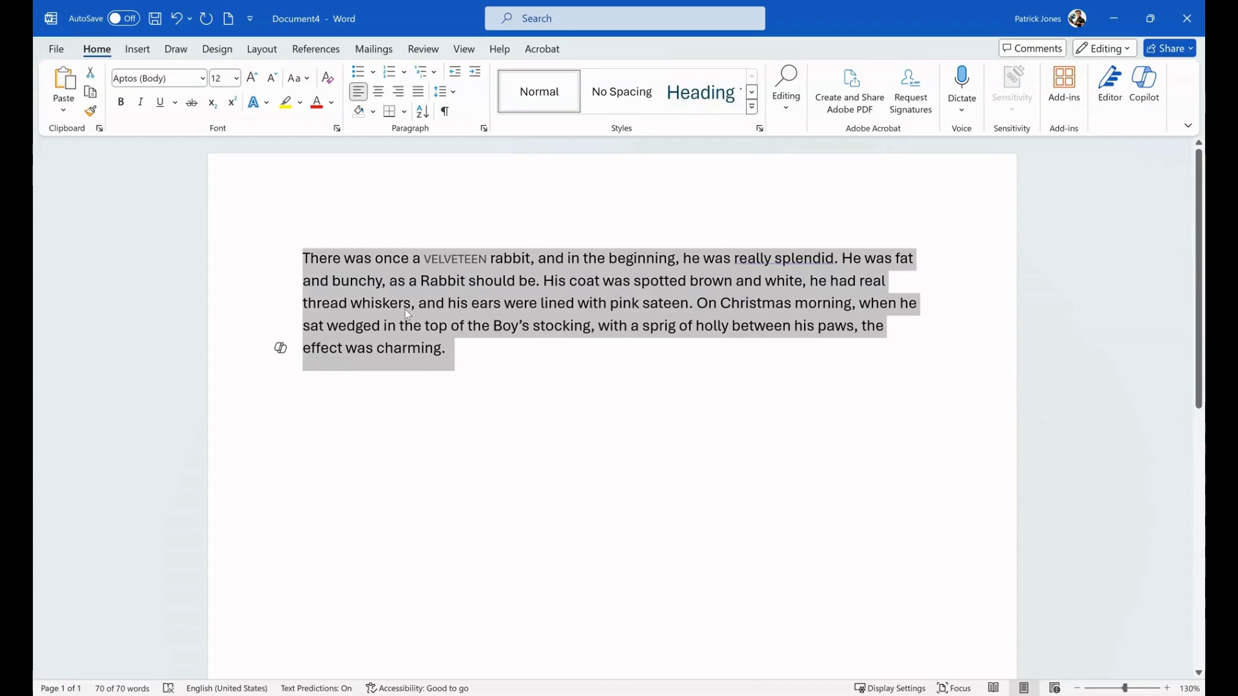
pyautogui.press('Delete')
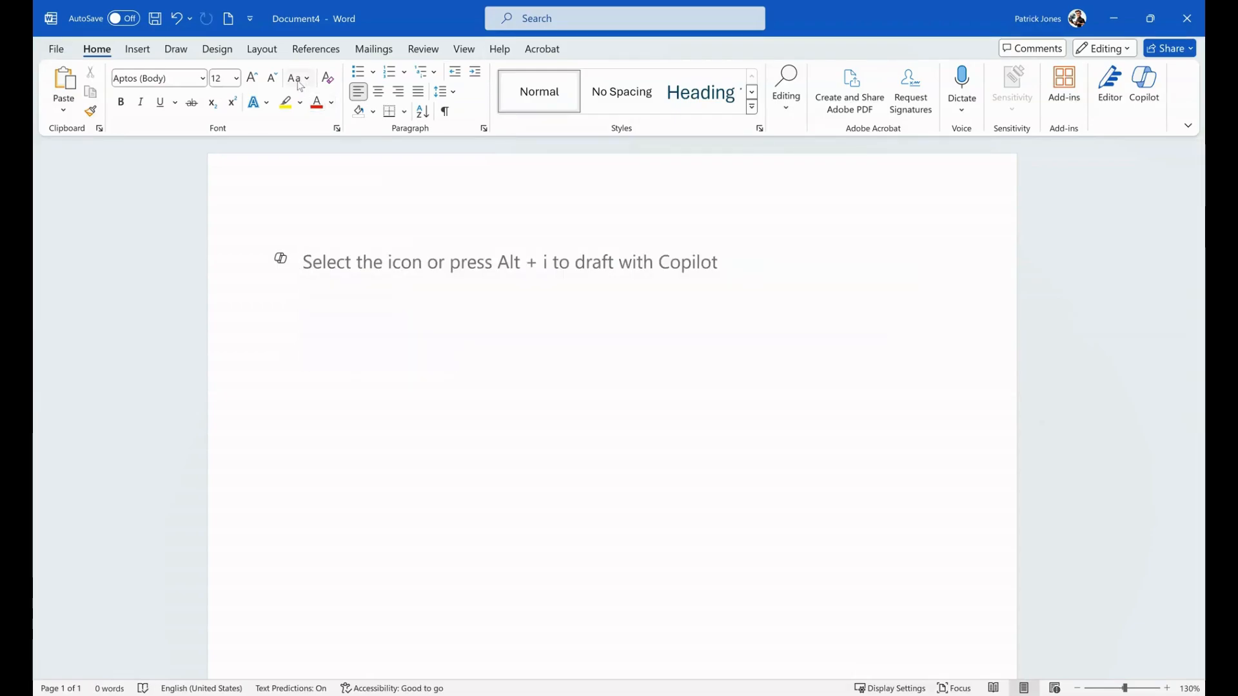
pyautogui.click(180, 22)
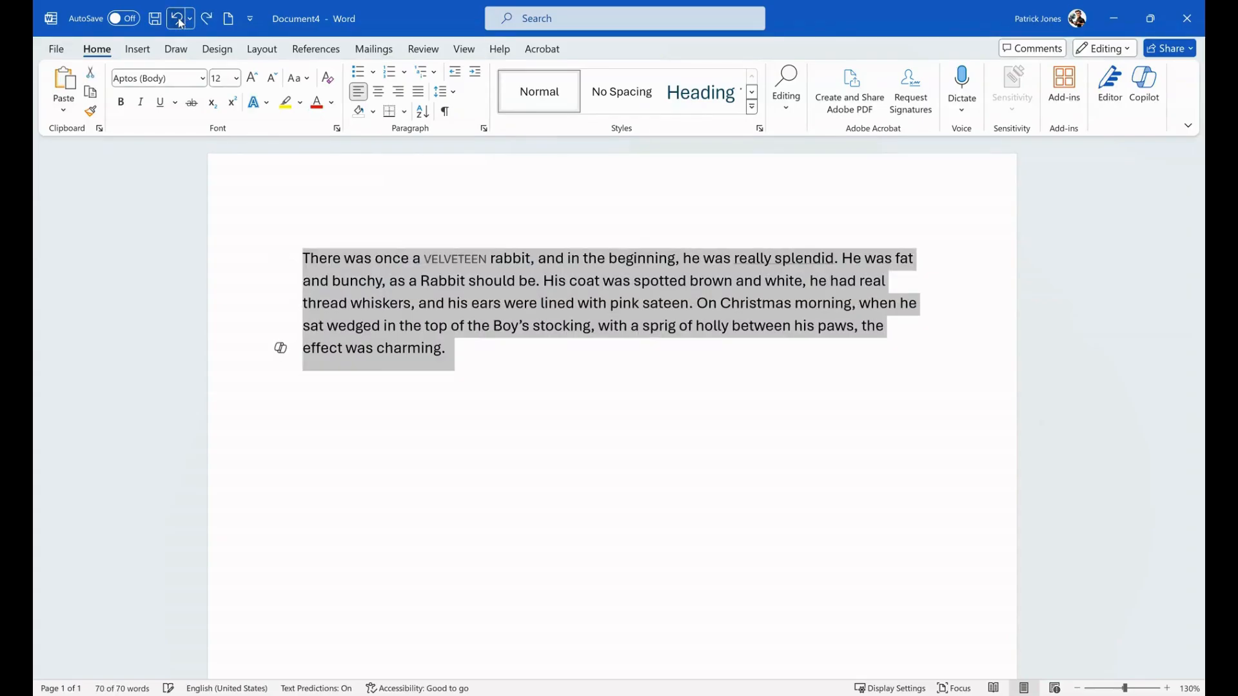
pyautogui.click(573, 330)
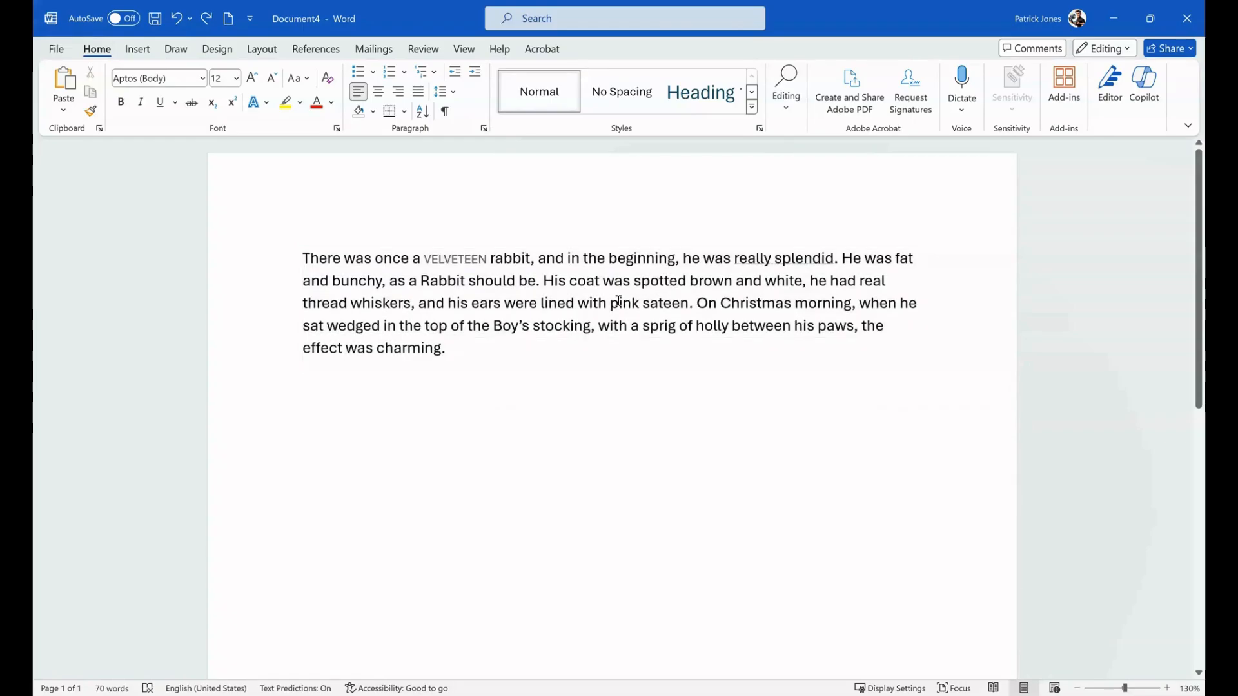
# - Delete the word "stocking" and undo the deletion
pyautogui.doubleClick(553, 326)
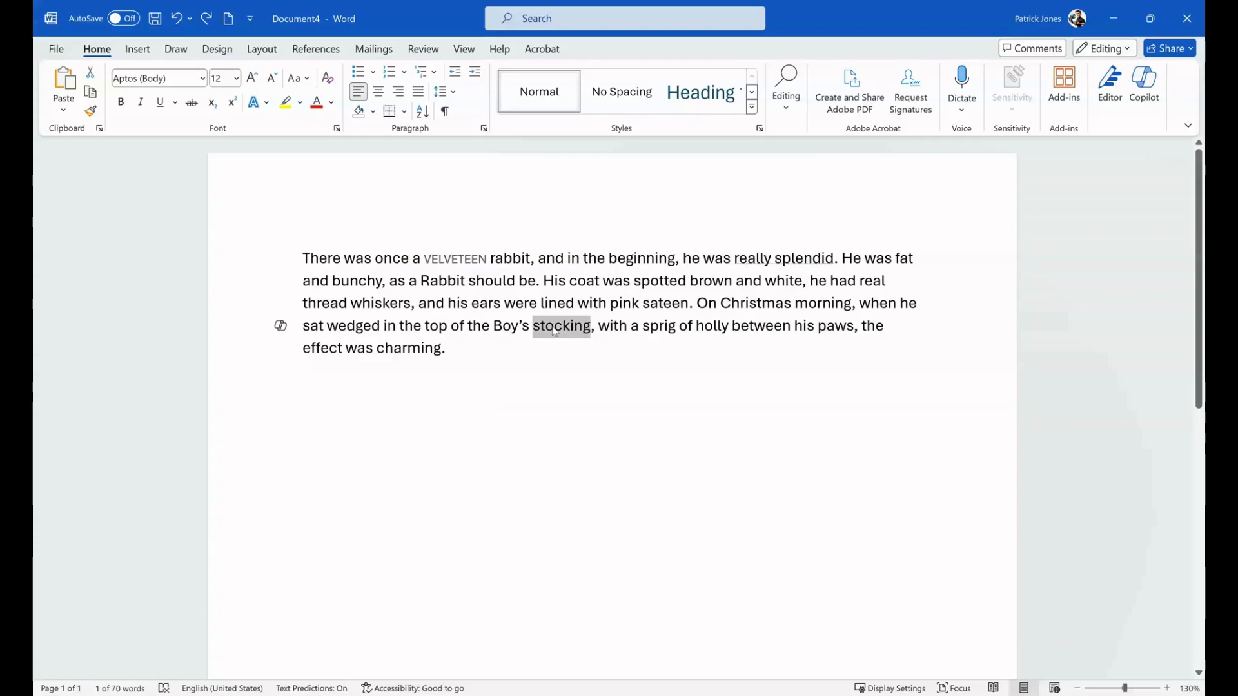
pyautogui.press('Delete')
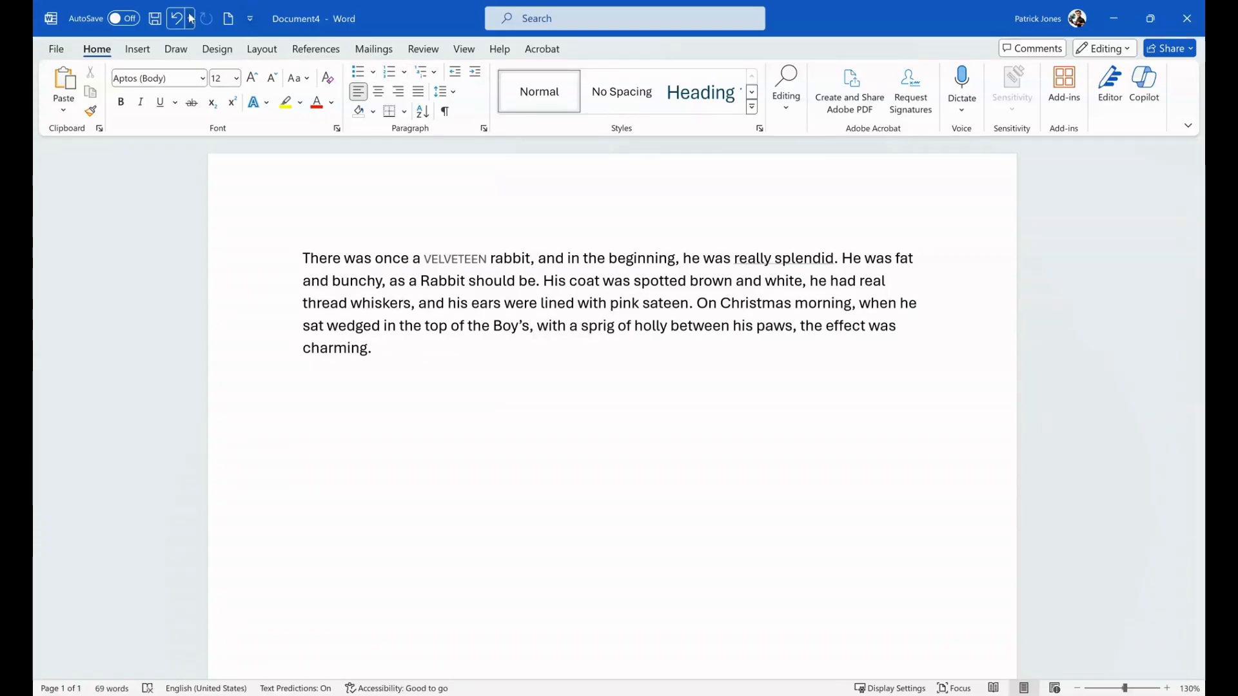
pyautogui.click(177, 18)
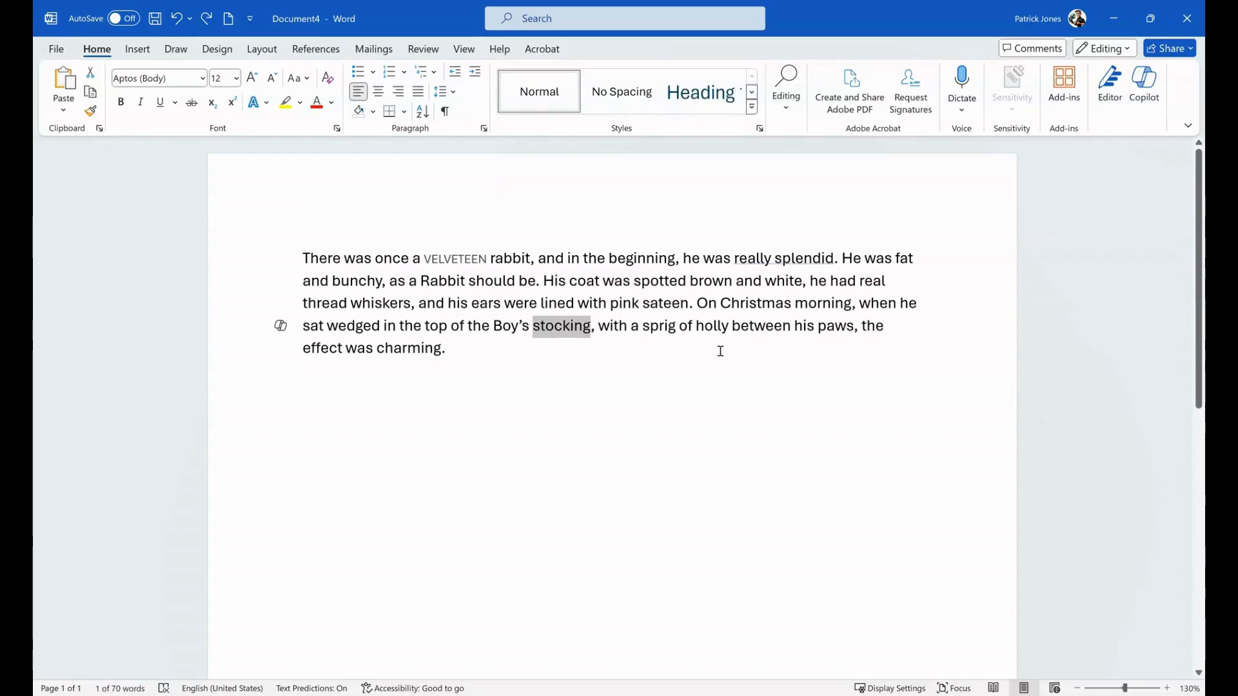
pyautogui.click(617, 338)
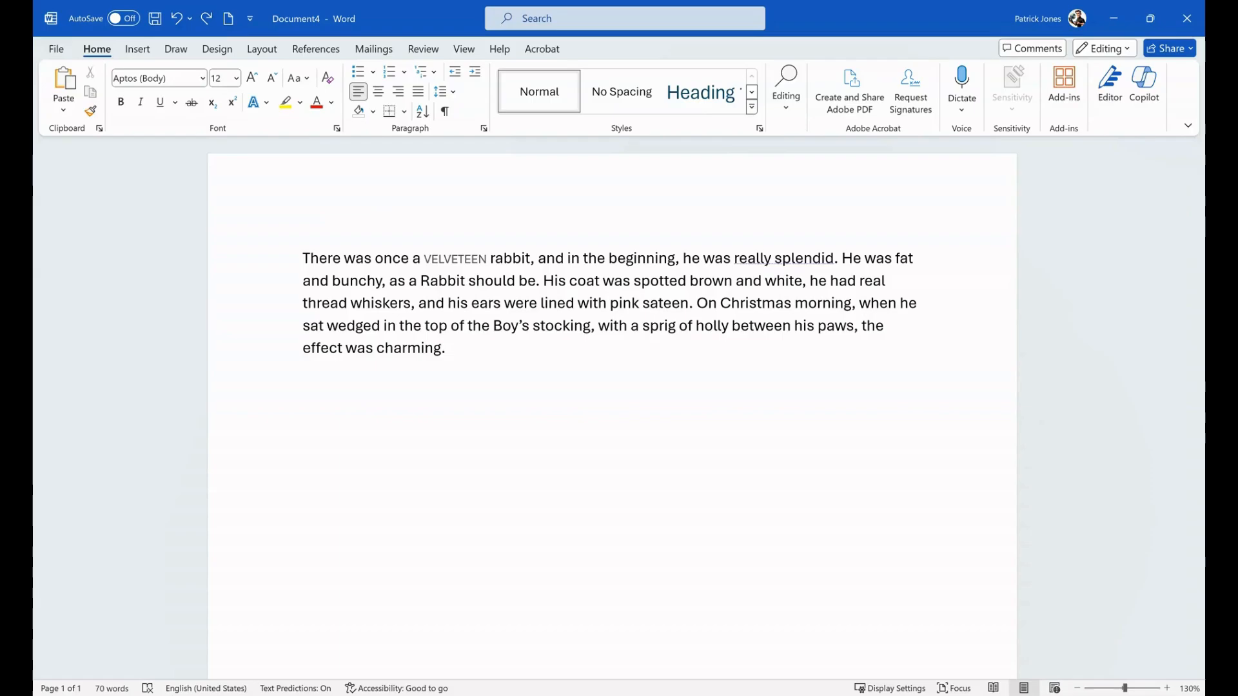
# - Increase the font size of the word "VELVETEEN" to 18
pyautogui.doubleClick(445, 257)
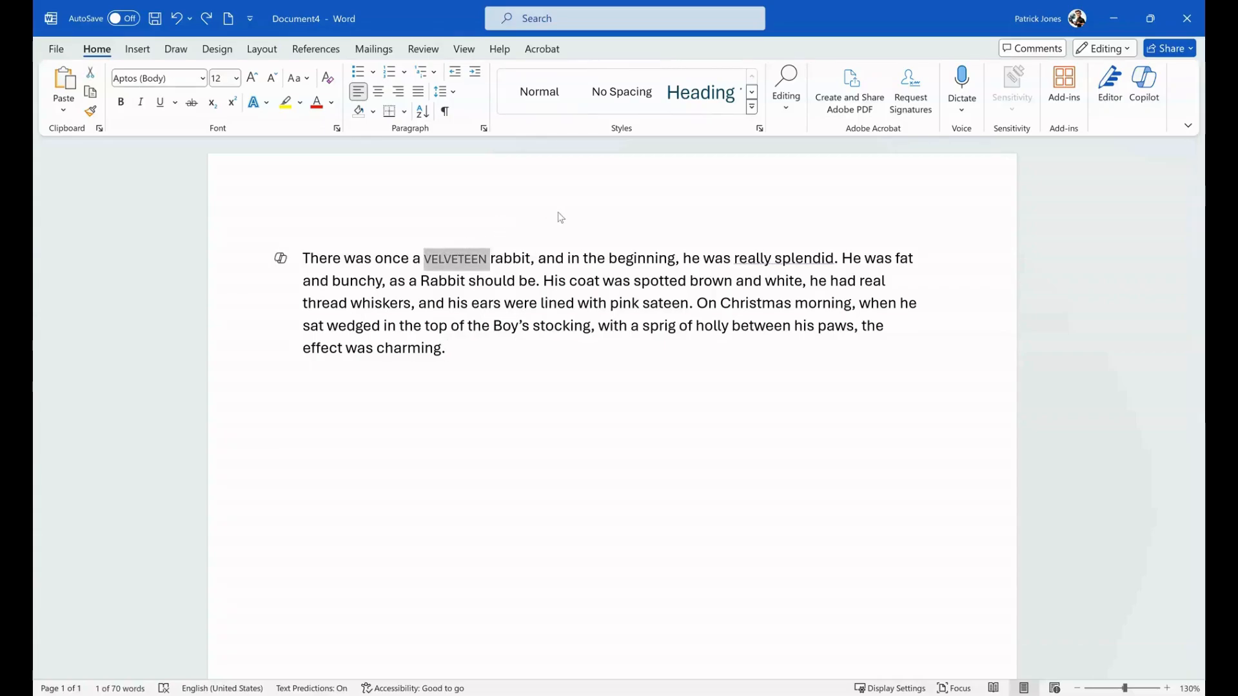
pyautogui.hotkey('ctrl', 'shift', '.')
pyautogui.hotkey('ctrl', 'shift', '.')
pyautogui.hotkey('ctrl', 'shift', '.')
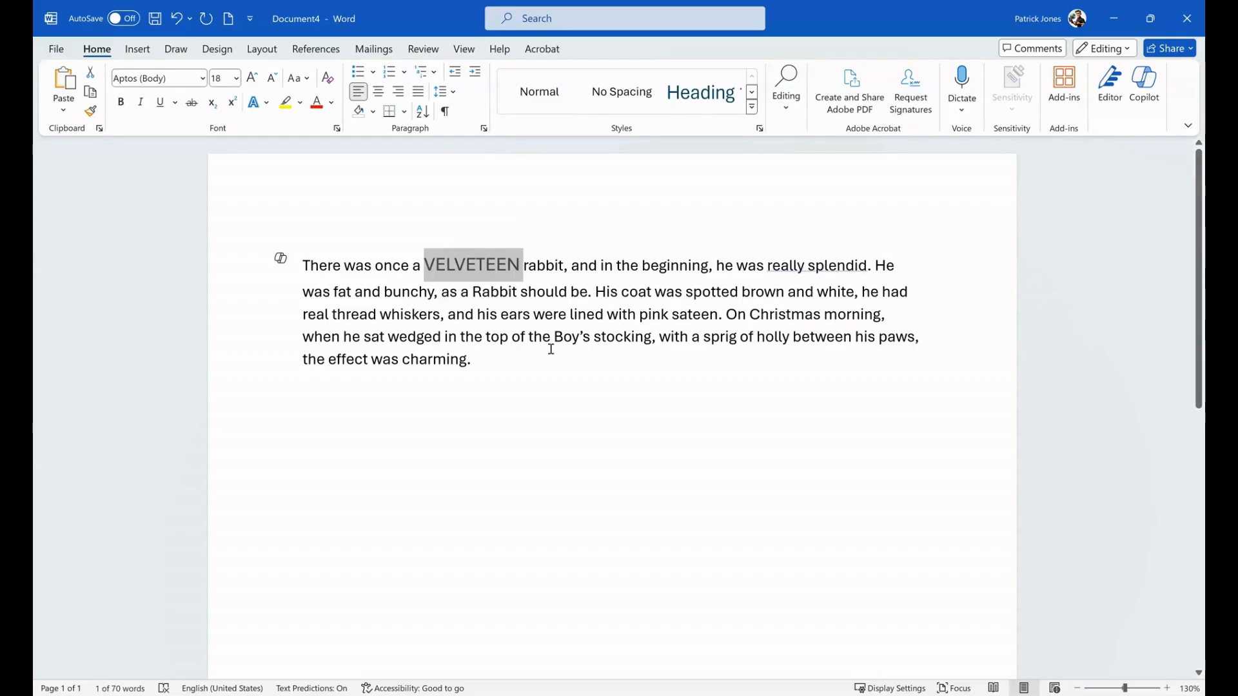
# - Make the enlarged word "VELVETEEN" italic, underlined and bold
pyautogui.hotkey('ctrl', 'i')
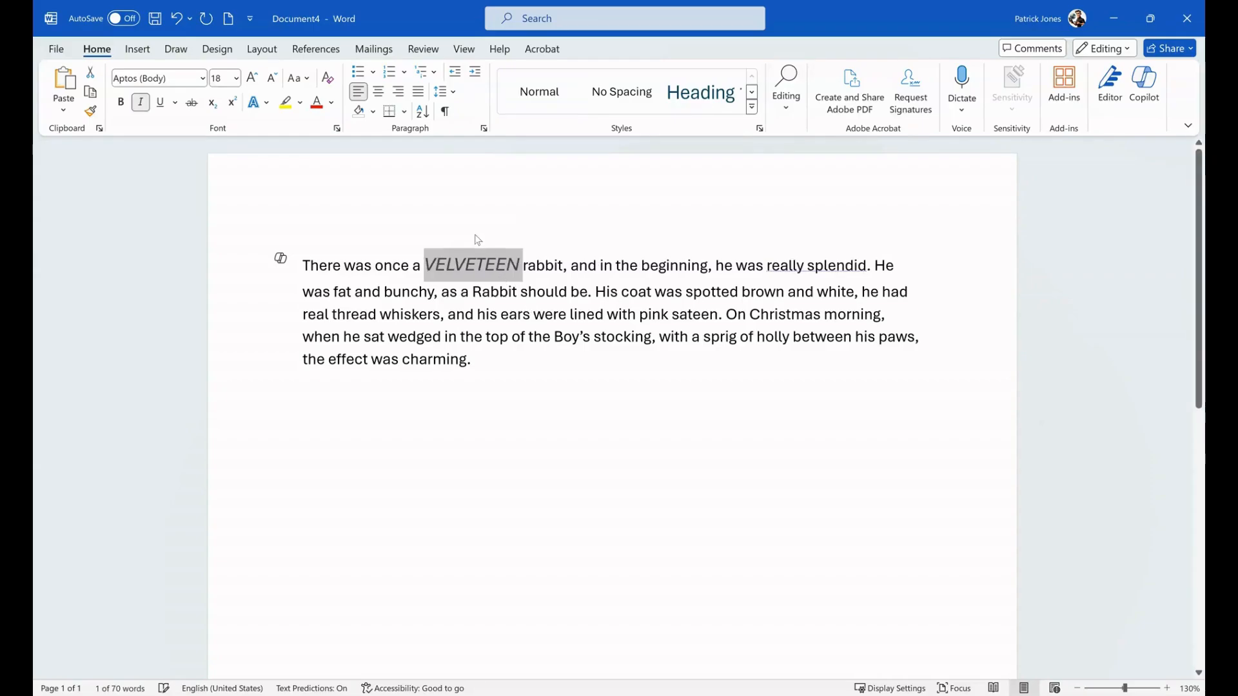
pyautogui.hotkey('ctrl', 'u')
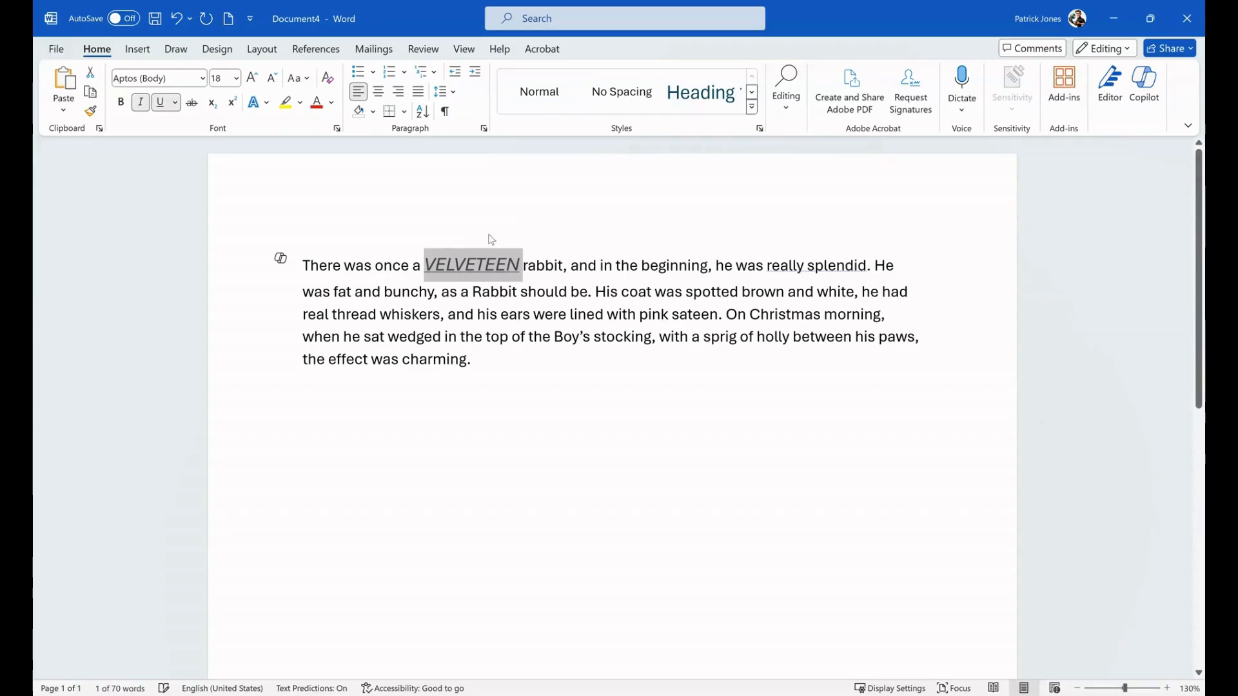
pyautogui.hotkey('ctrl', 'b')
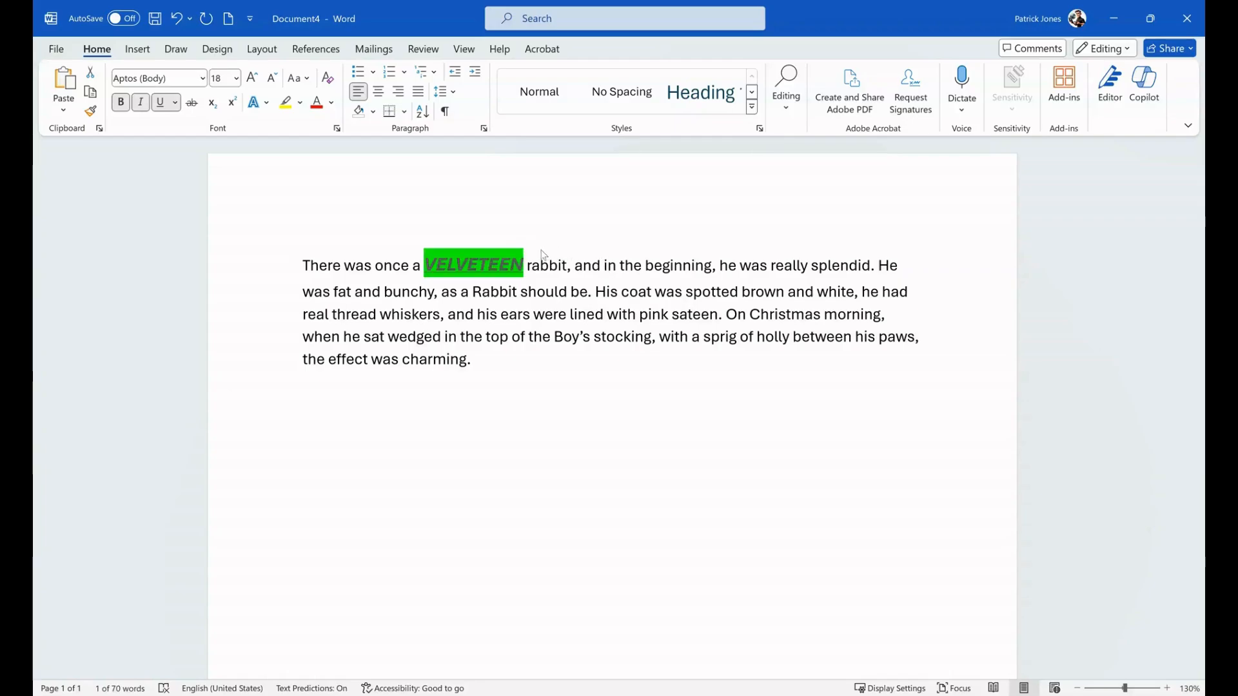
# - Highlight the word "VELVETEEN" in yellow and color its text green
pyautogui.click(527, 258)
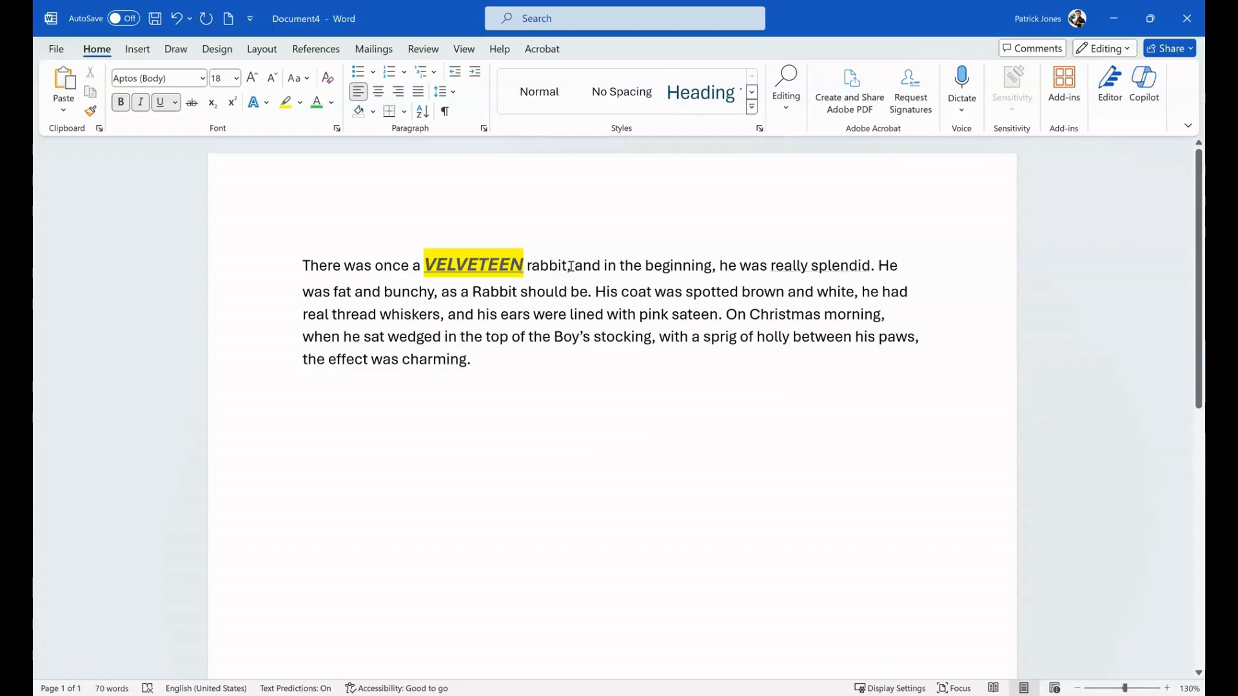
pyautogui.doubleClick(528, 261)
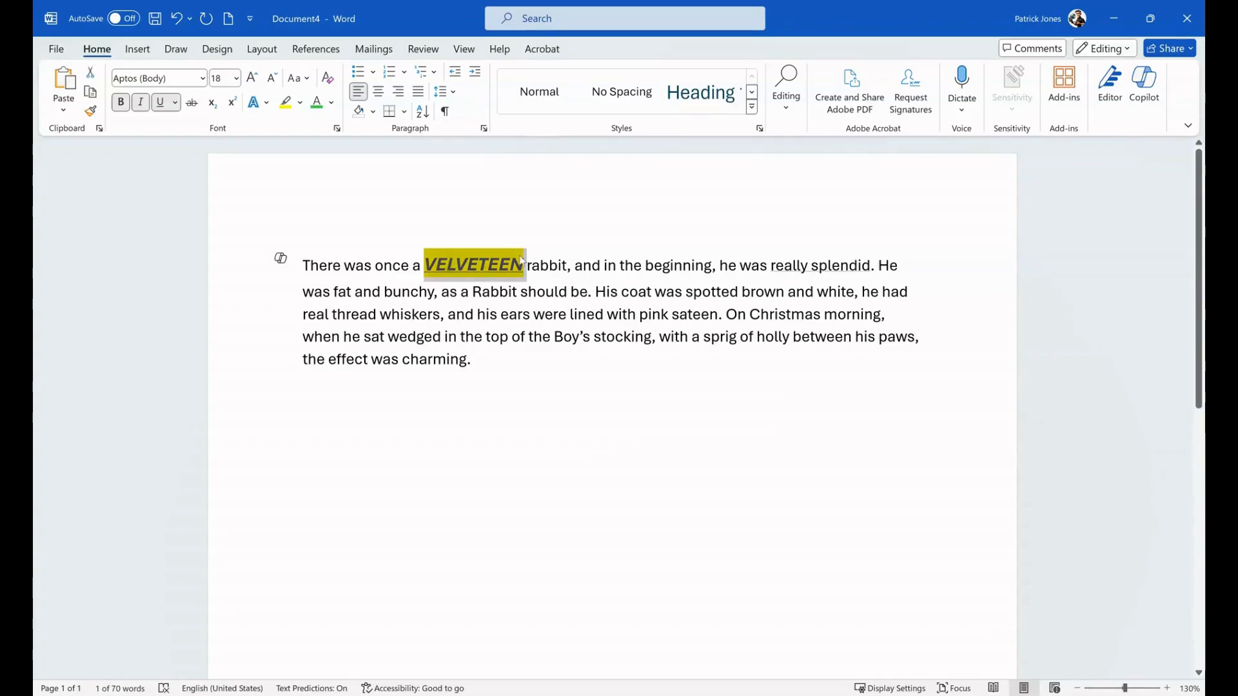
pyautogui.press('F4')
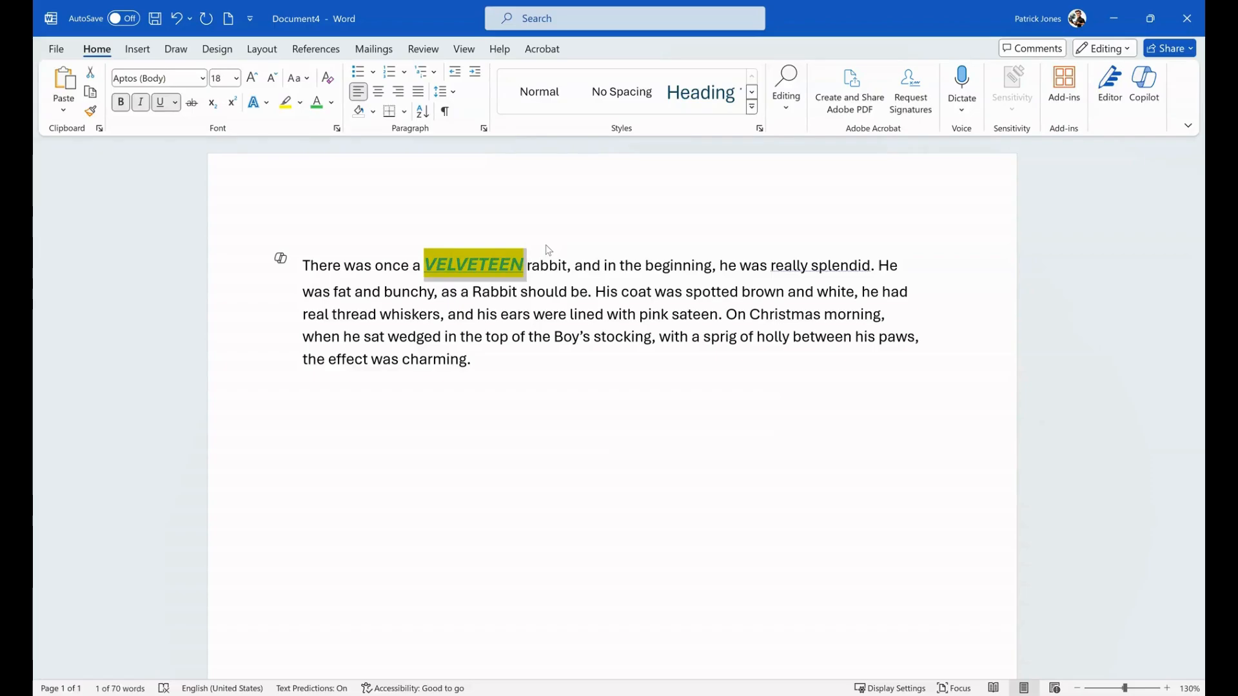
pyautogui.click(546, 296)
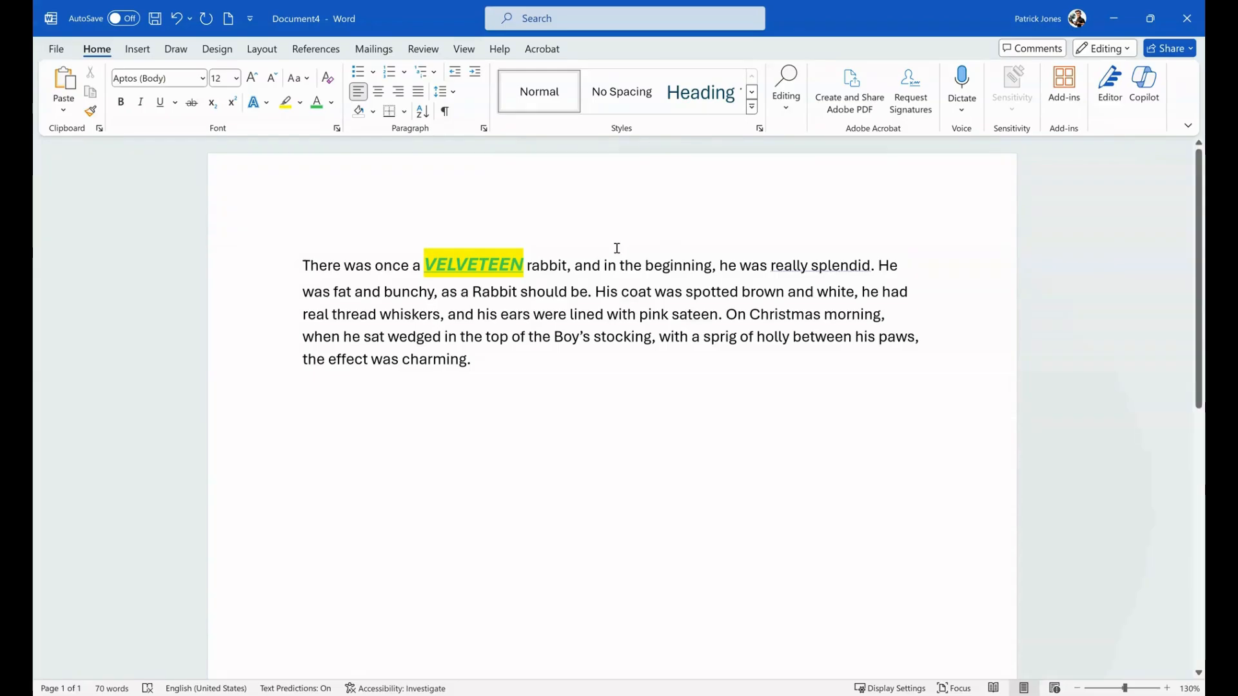
# - Try centered, left and right alignment on the whole paragraph, and finish with justified alignment
pyautogui.hotkey('ctrl', 'a')
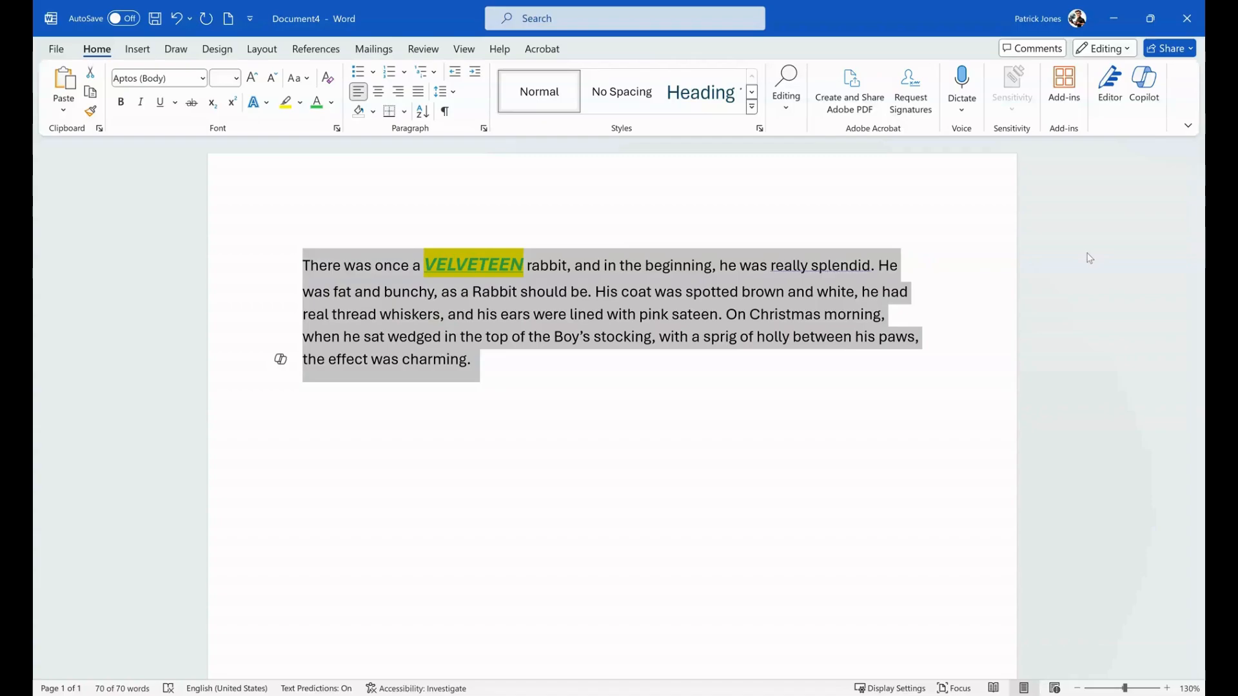
pyautogui.hotkey('ctrl', 'e')
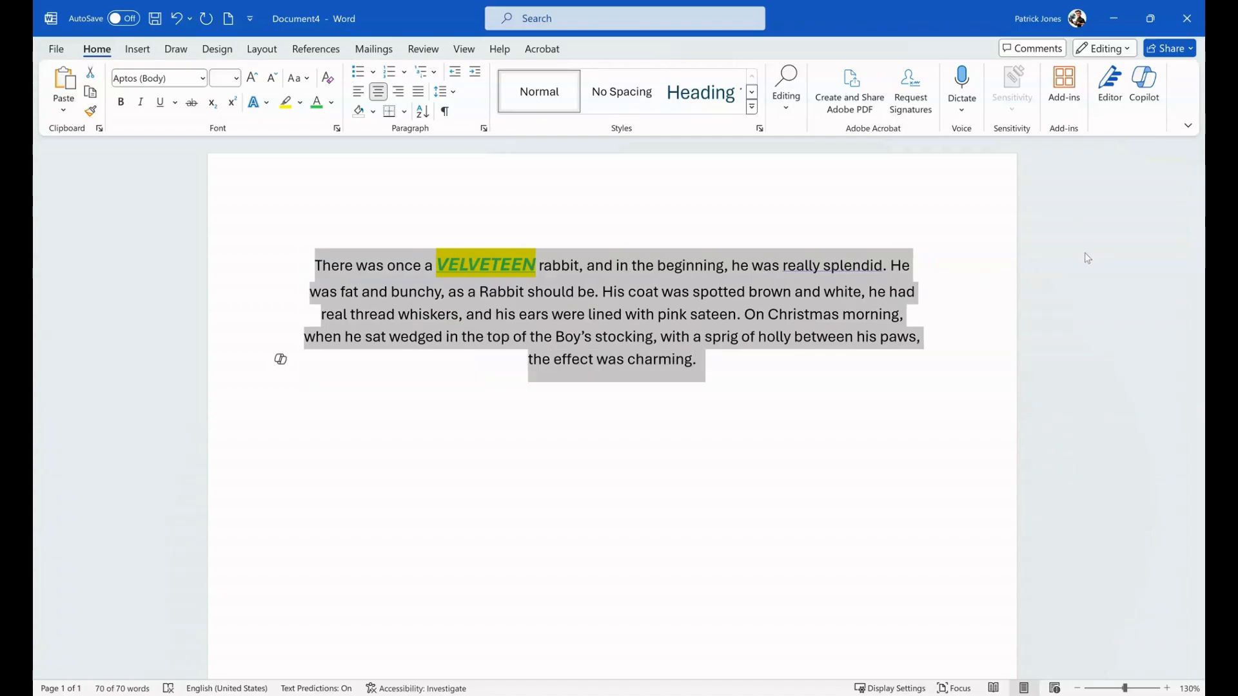
pyautogui.hotkey('ctrl', 'l')
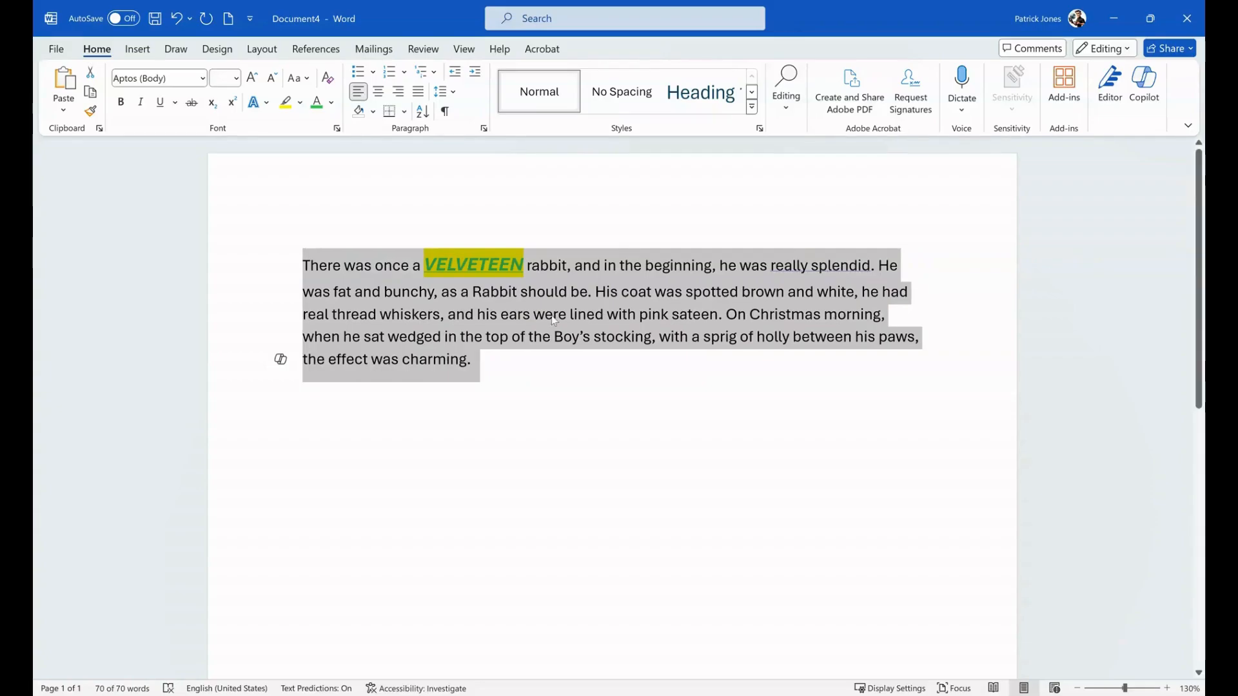
pyautogui.click(377, 94)
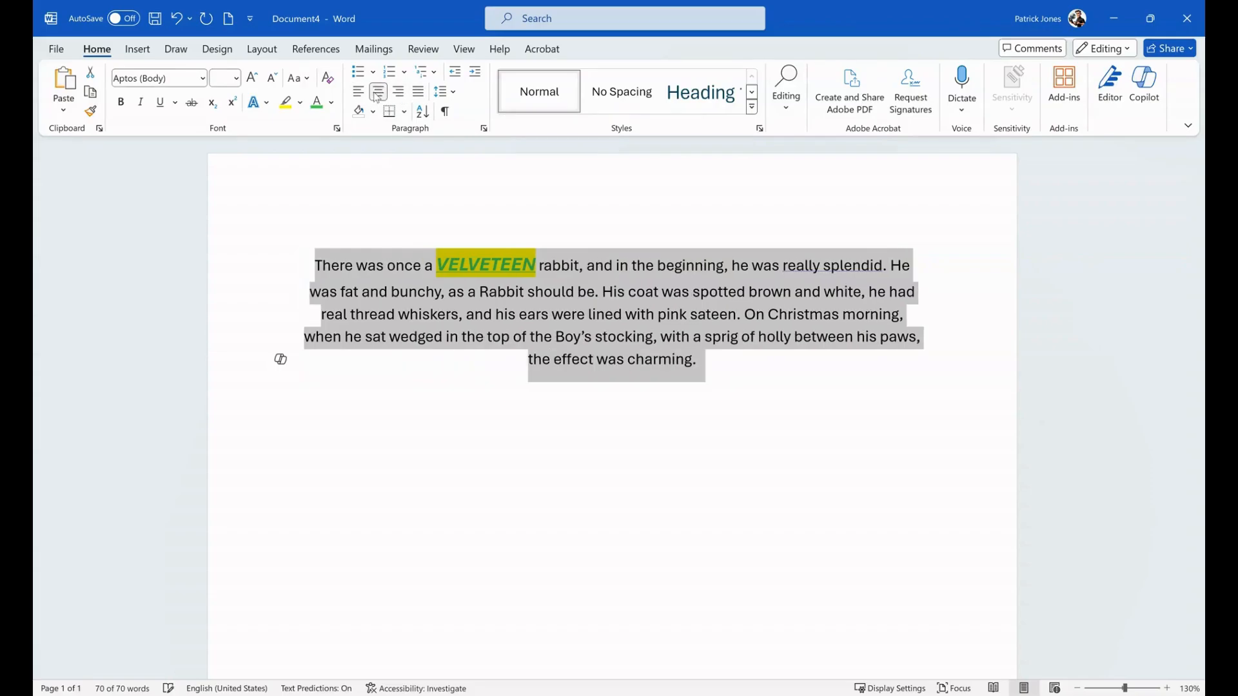
pyautogui.click(398, 93)
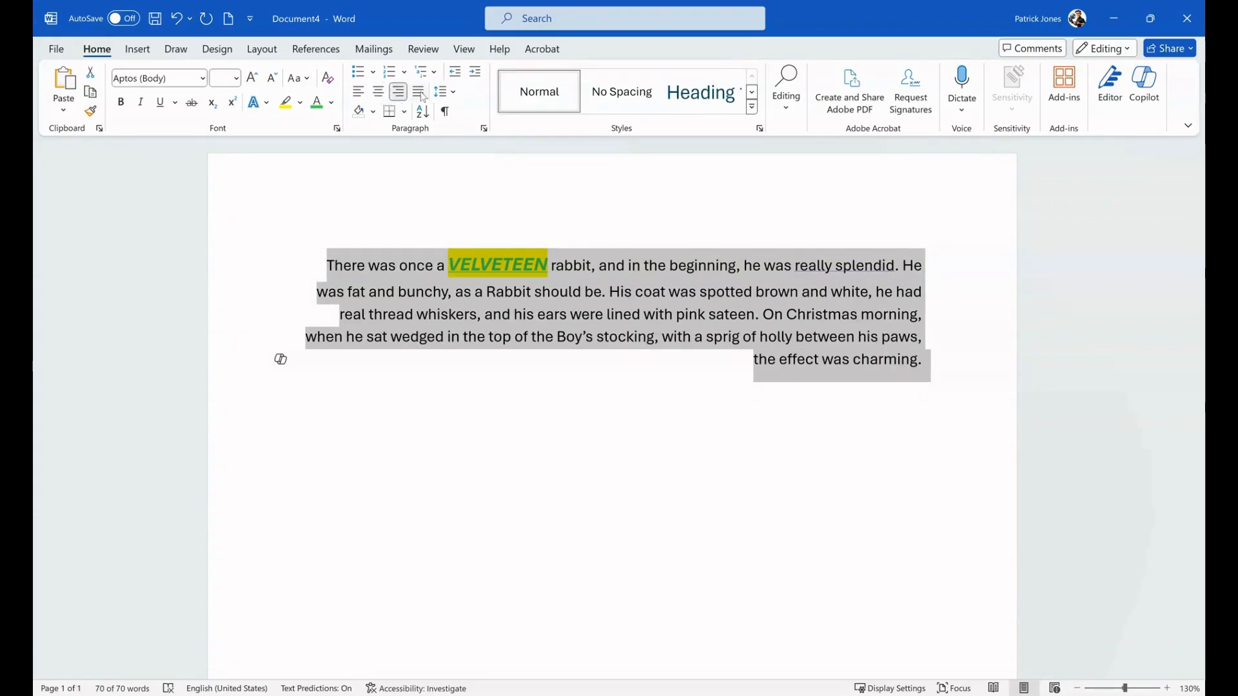
pyautogui.click(419, 92)
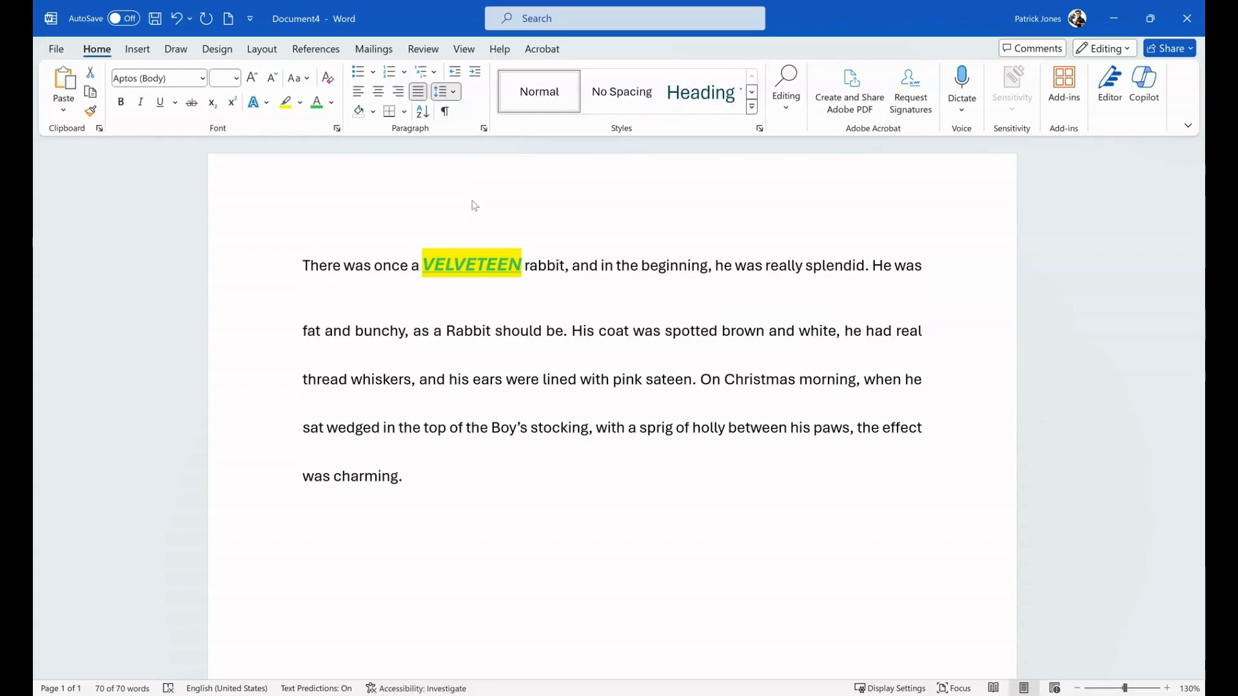
# - Increase the line spacing of the whole paragraph and place the cursor before its first word, "There"
pyautogui.click(474, 205)
pyautogui.click(670, 374)
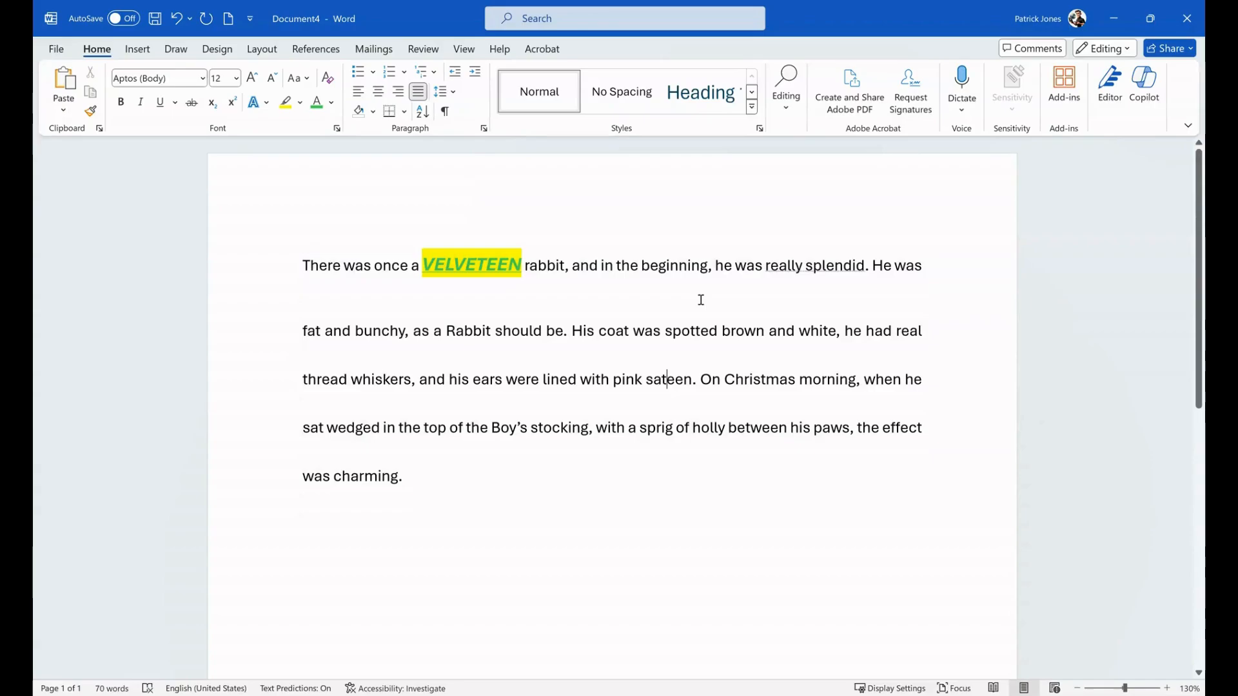
pyautogui.click(302, 266)
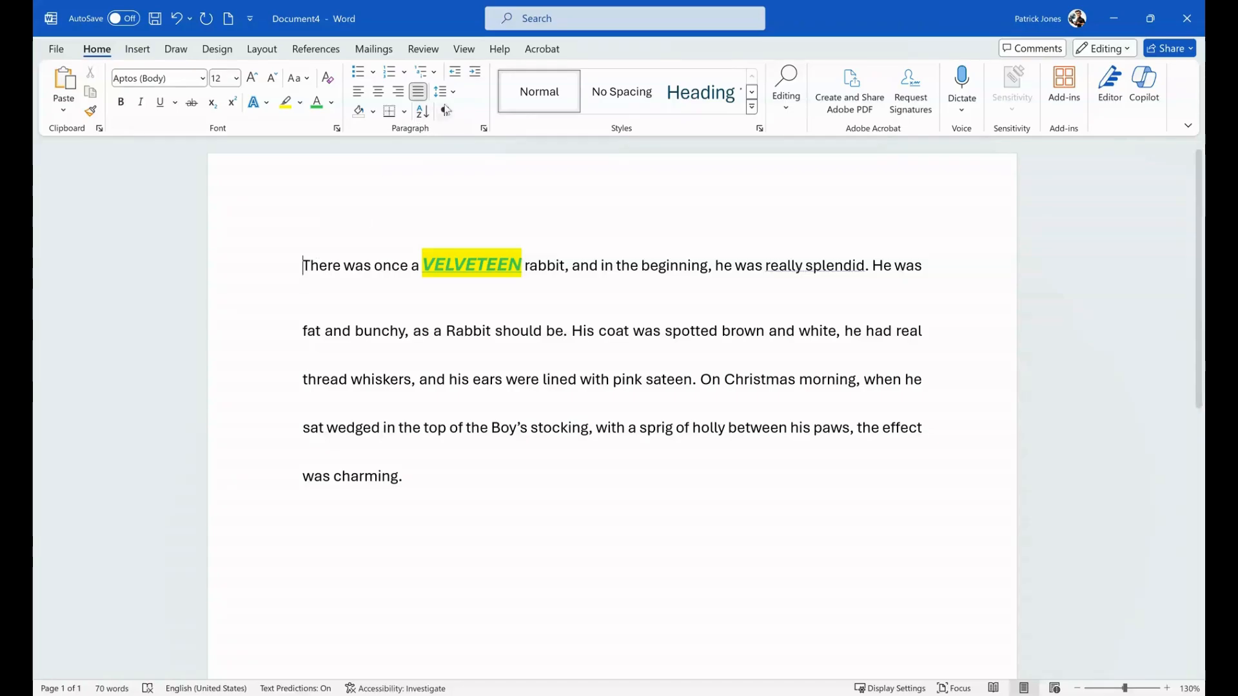
# - Try indenting the whole paragraph and only its first line, removing each indent again
pyautogui.click(475, 72)
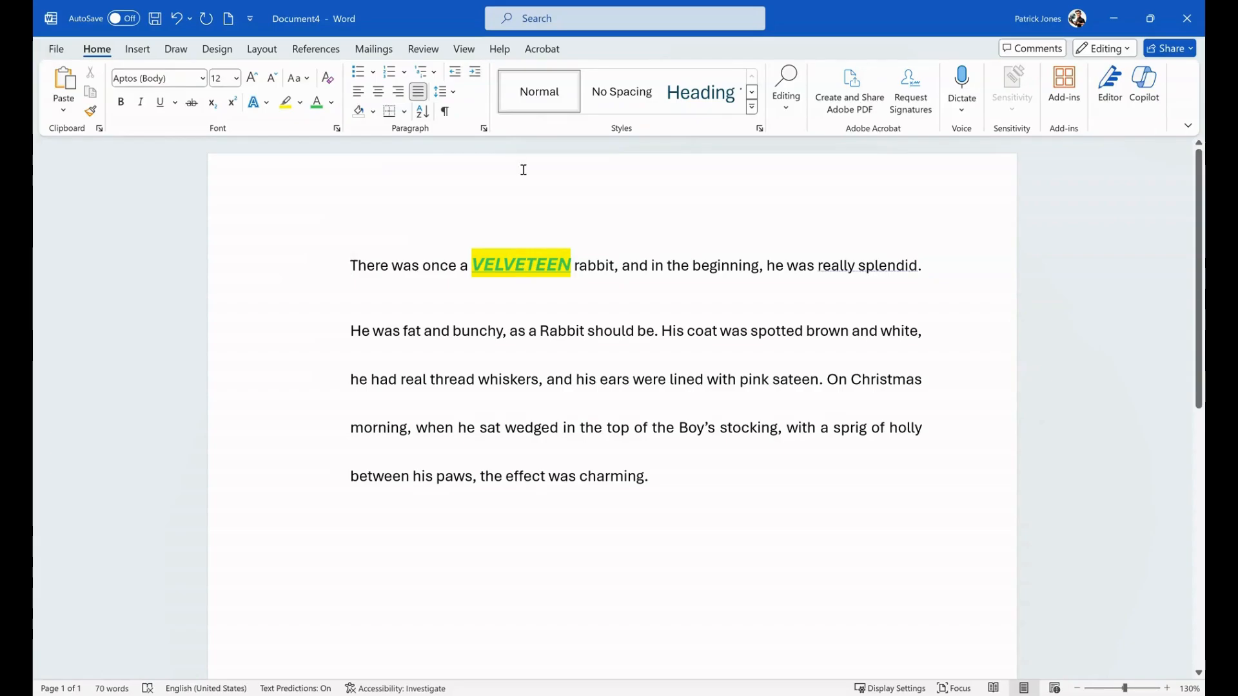
pyautogui.click(456, 79)
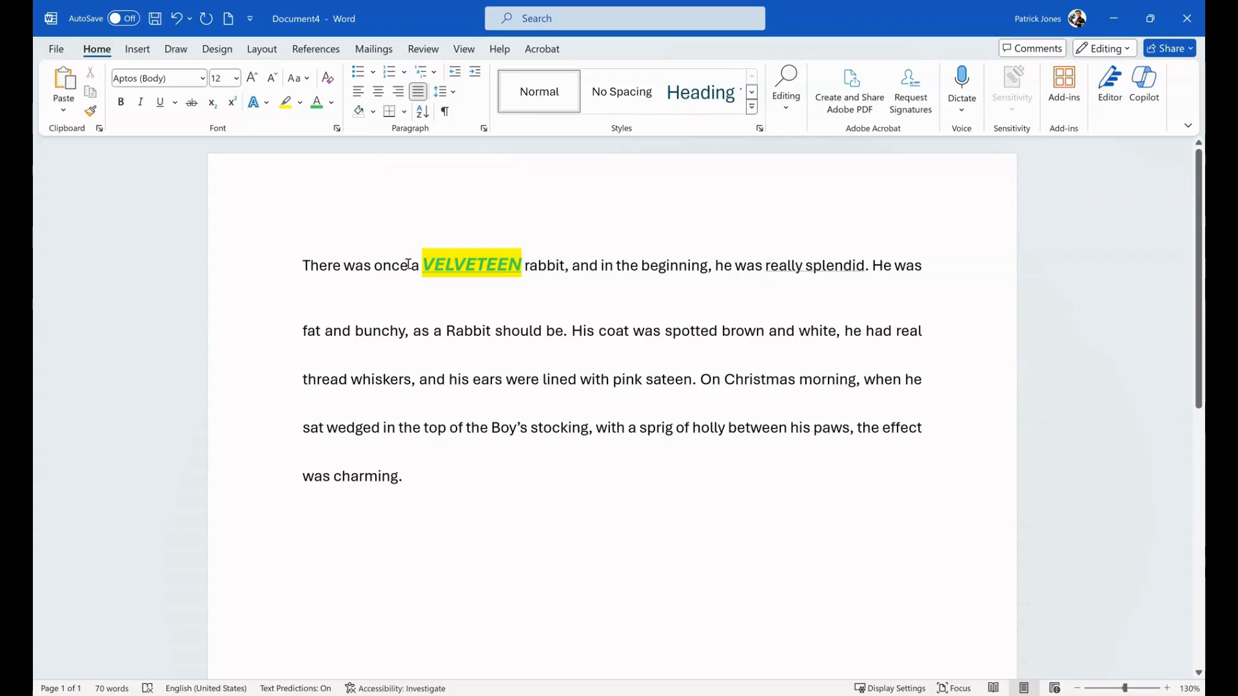
pyautogui.press('Tab')
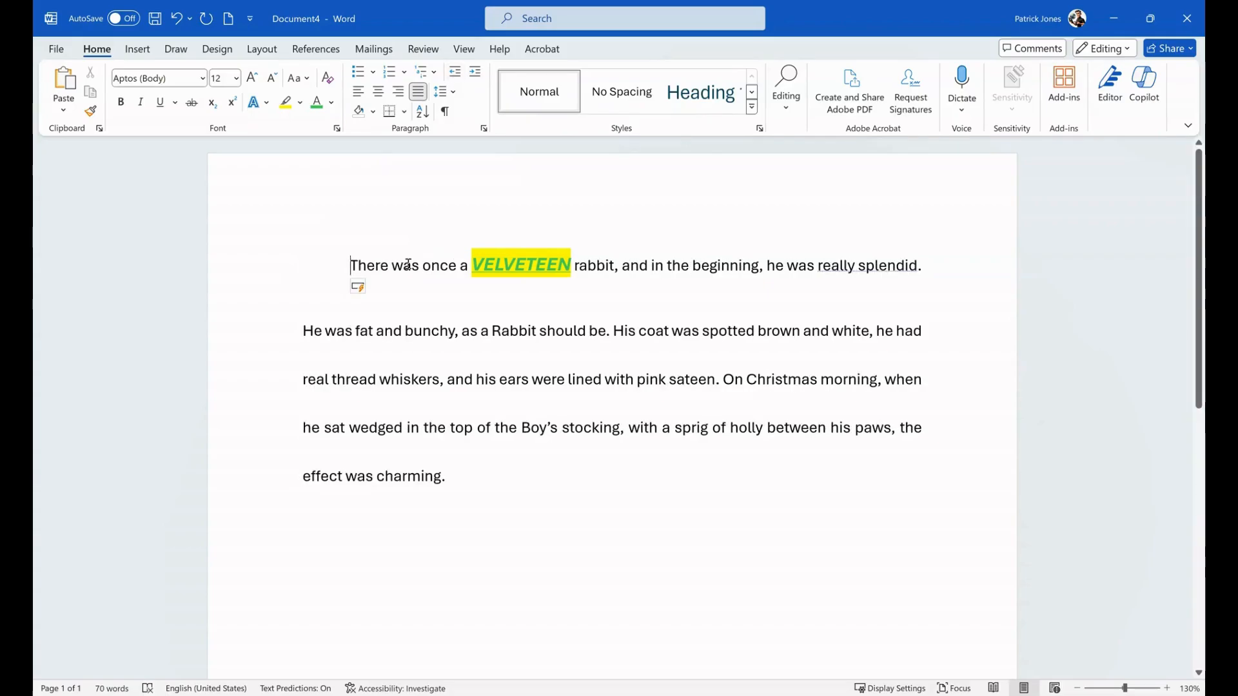
pyautogui.press('BackSpace')
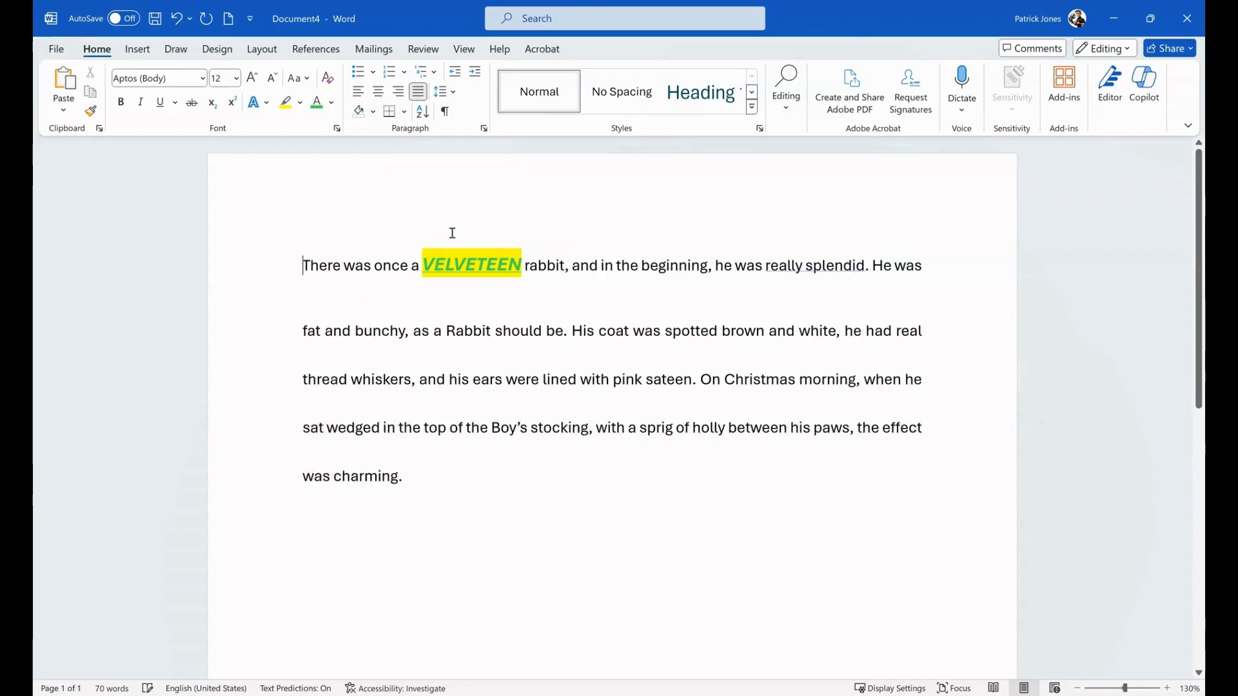
pyautogui.click(477, 76)
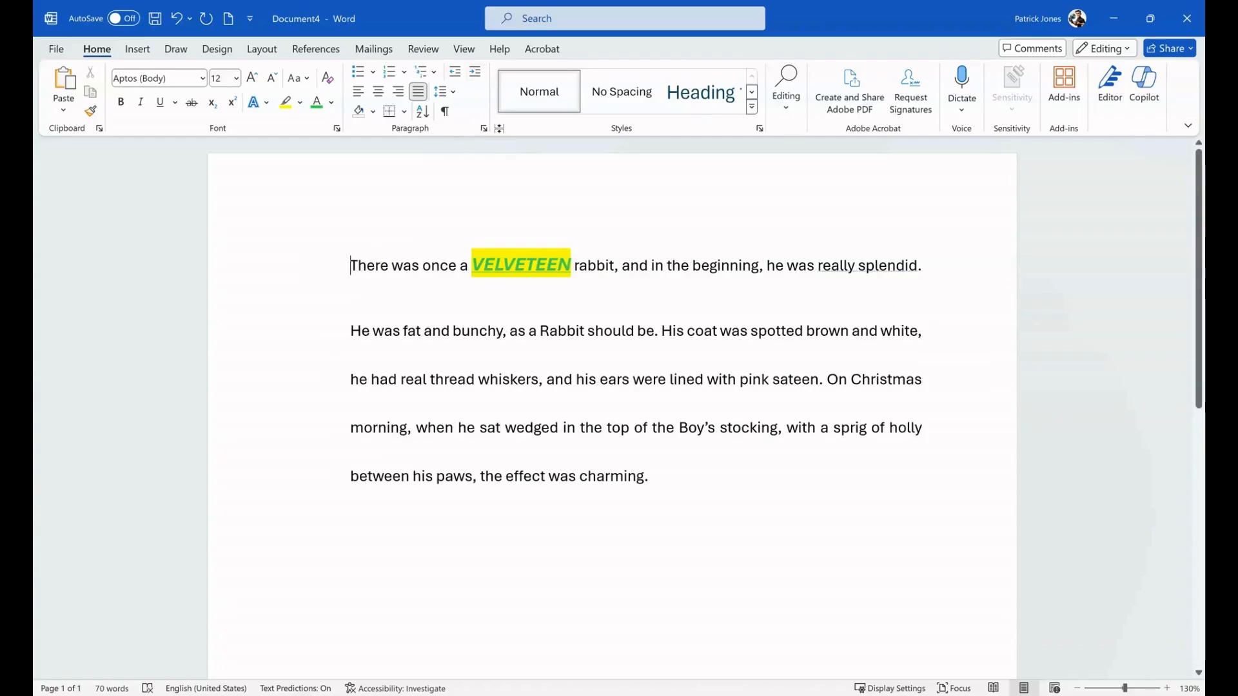
pyautogui.click(455, 71)
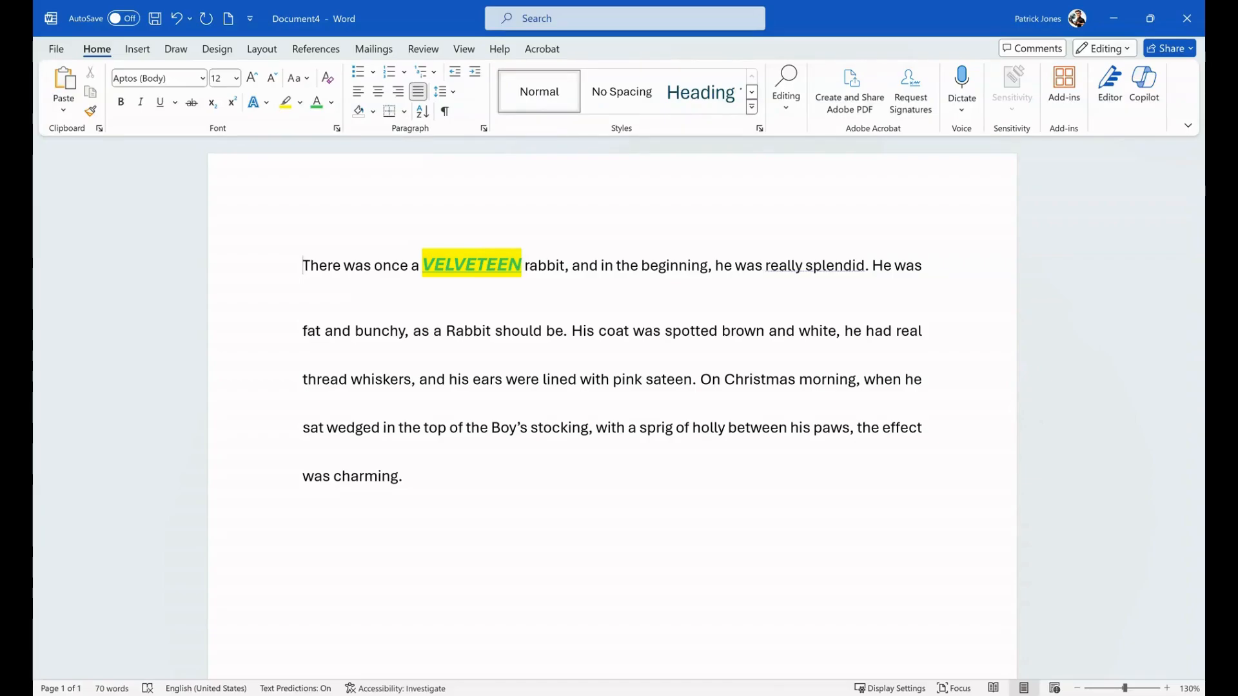
# - Copy the word "VELVETEEN" from the first line and paste it as plain text at the end of the paragraph, after "was charming."
pyautogui.doubleClick(464, 263)
pyautogui.hotkey('ctrl', 'c')
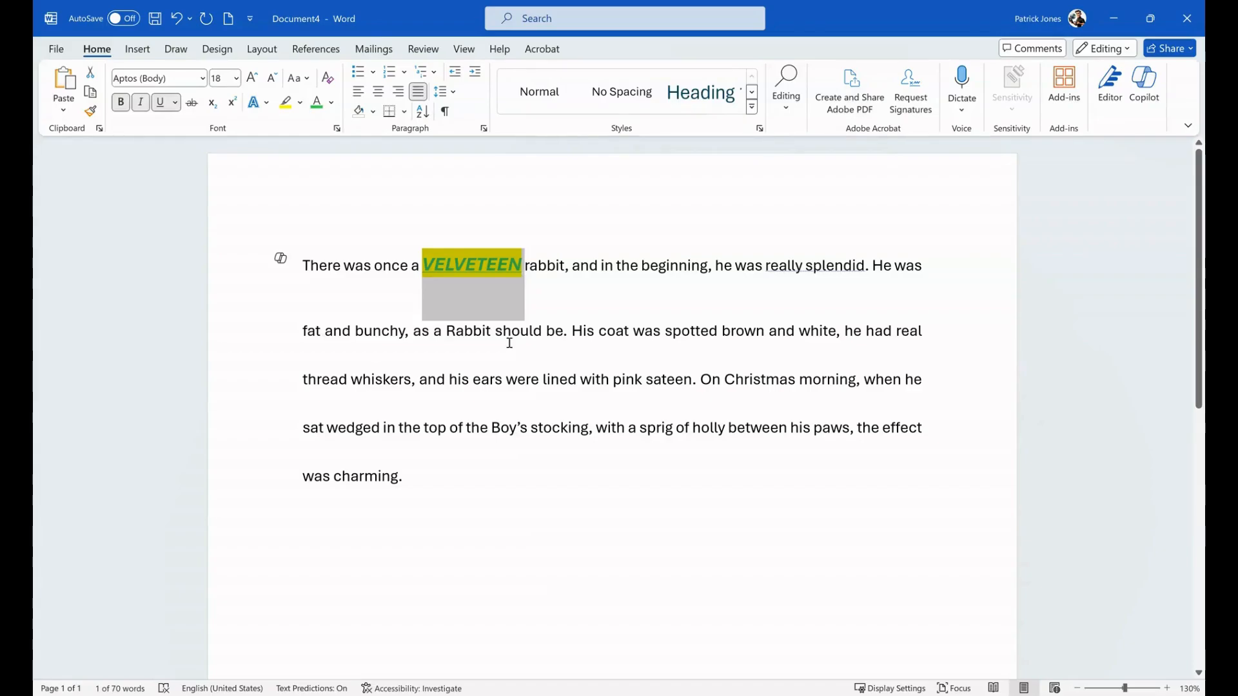
pyautogui.click(441, 476)
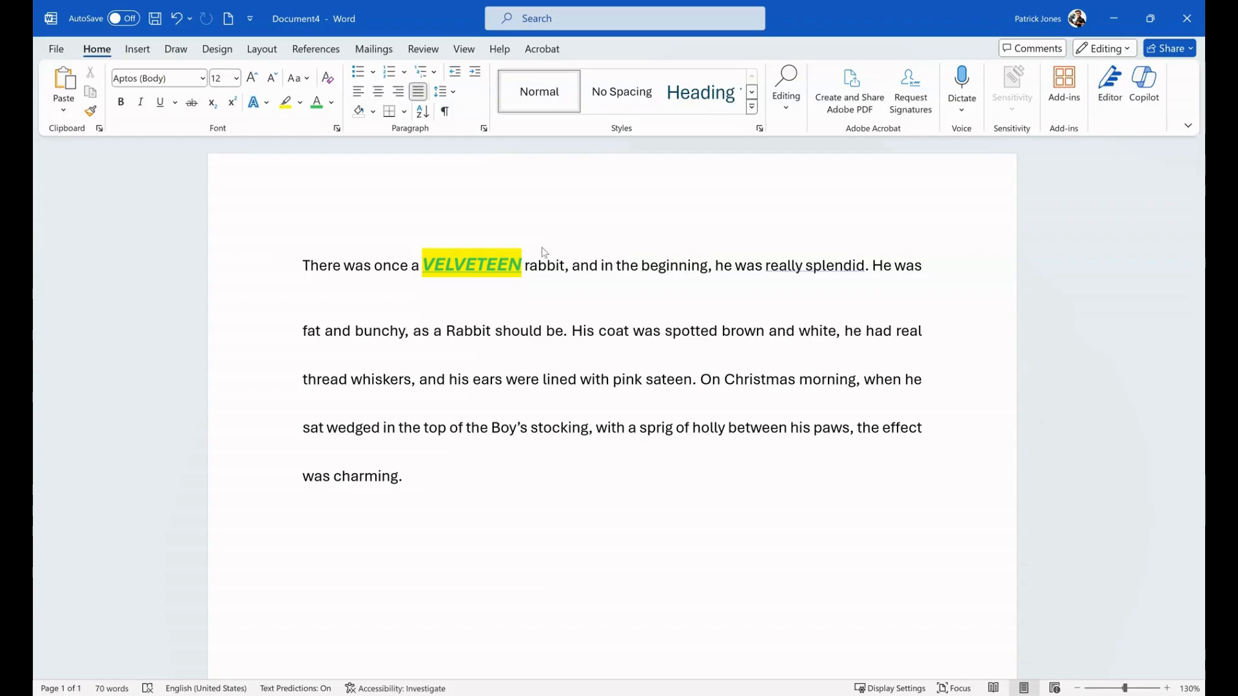
pyautogui.hotkey('ctrl', 'v')
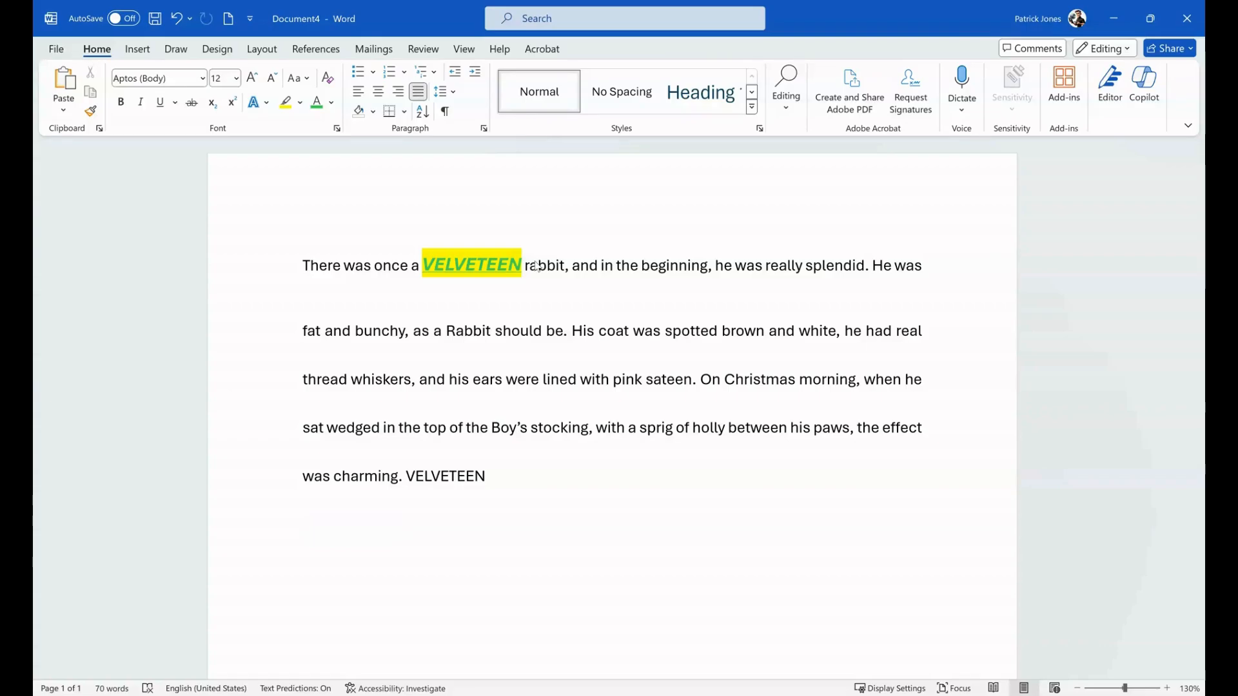
pyautogui.hotkey('ctrl', 'v')
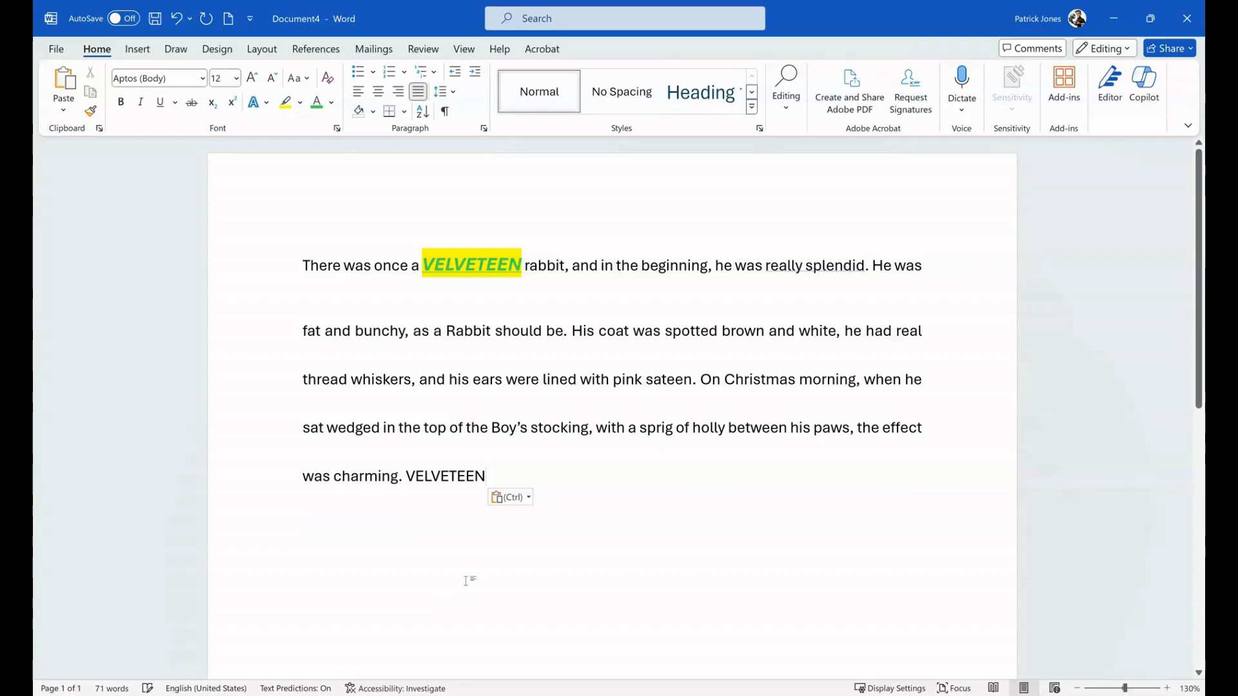